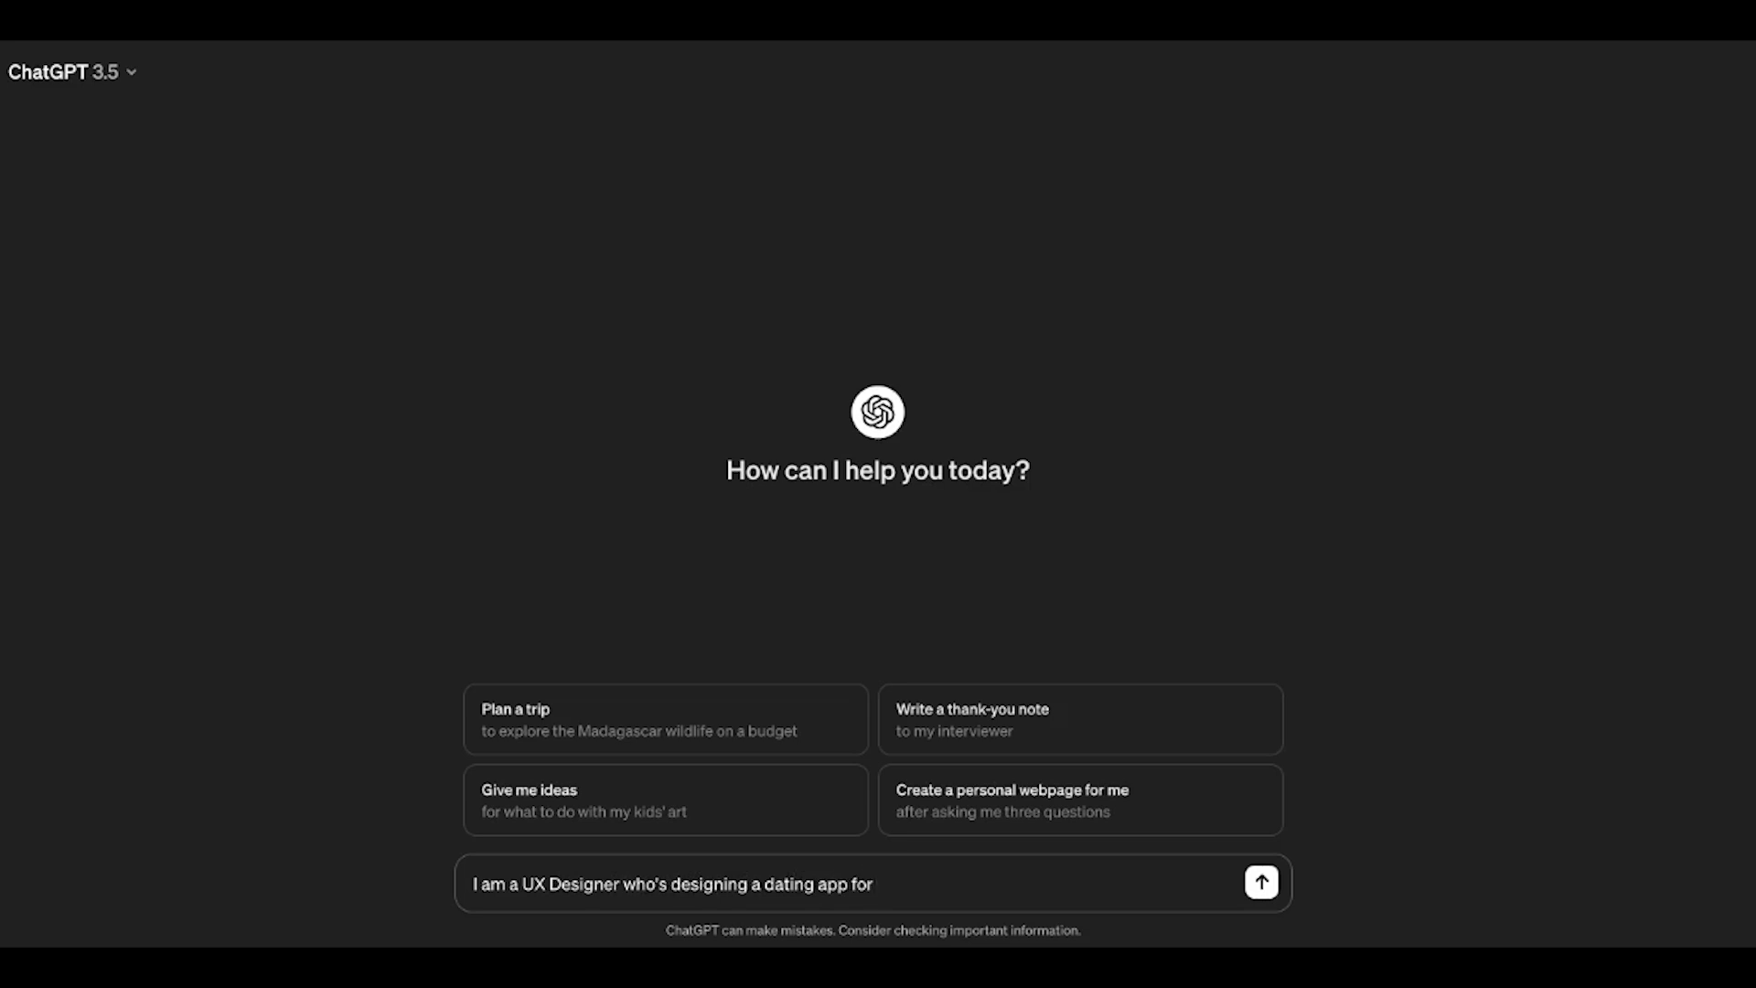
Complete the dating app prompt with "older Indians (Age 40+). Do secondary research for me. Summarise the findings in bullet points" and send it.
{"action": "type", "text": "older Indians (Age"}
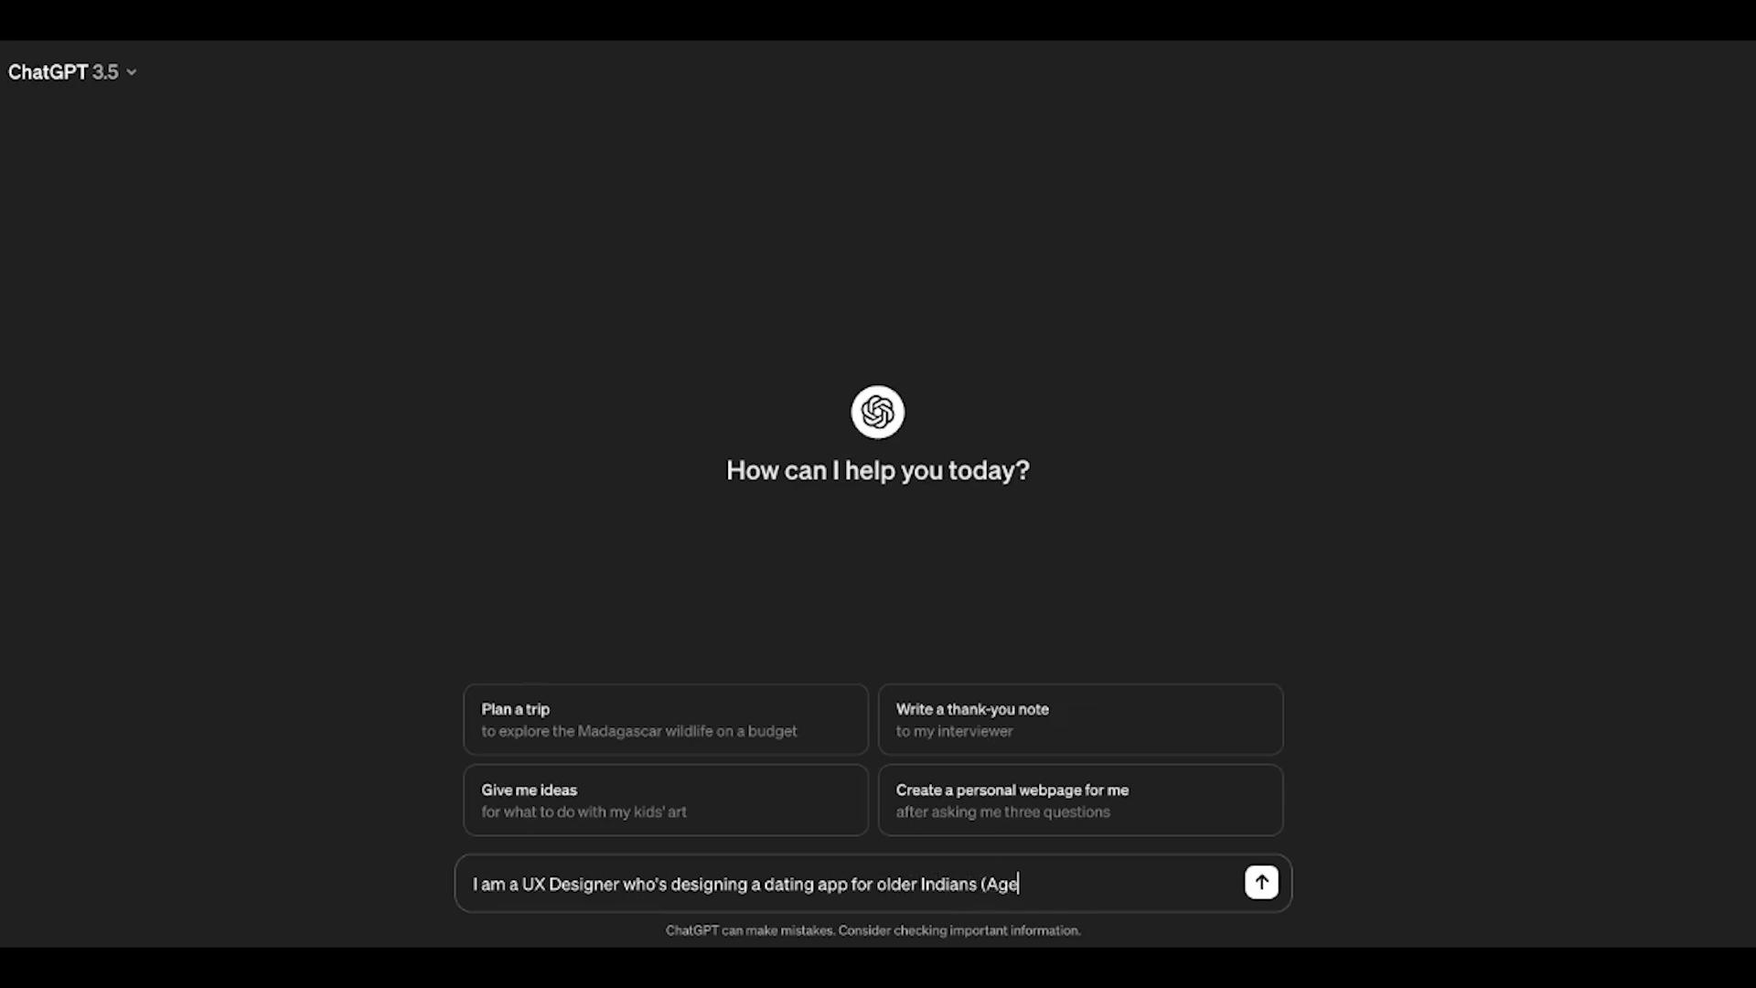
{"action": "type", "text": " 40+). Do second"}
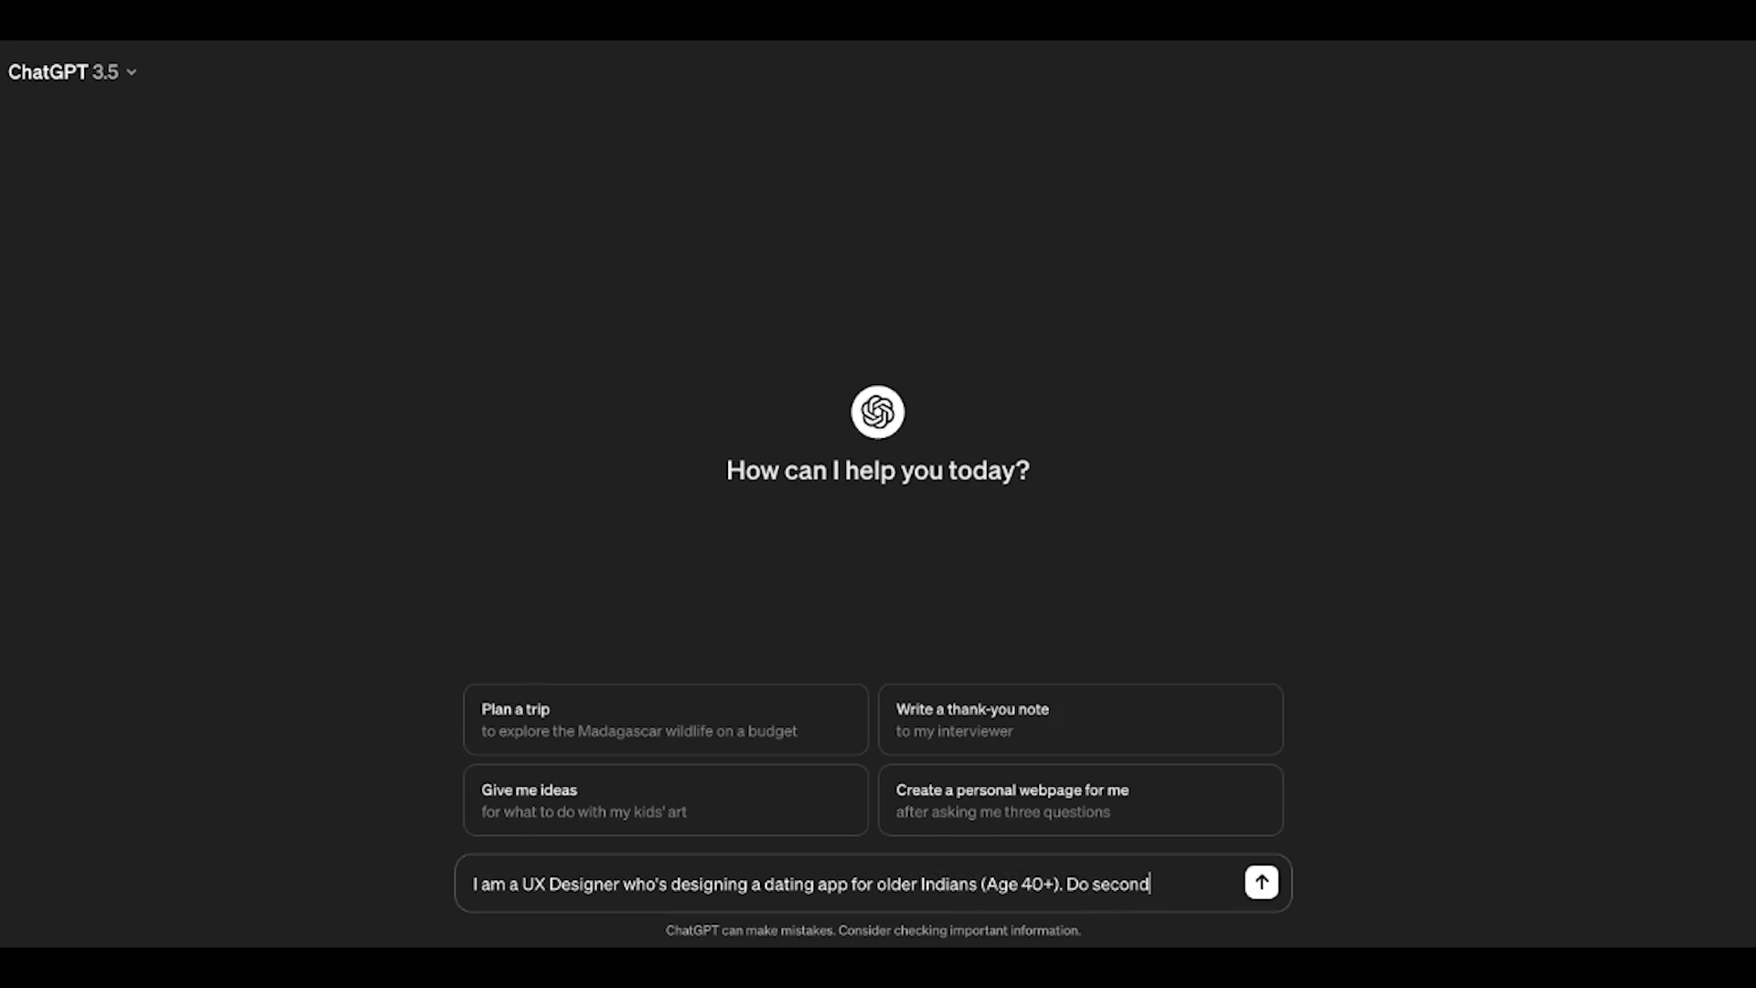
{"action": "type", "text": "ary research for me"}
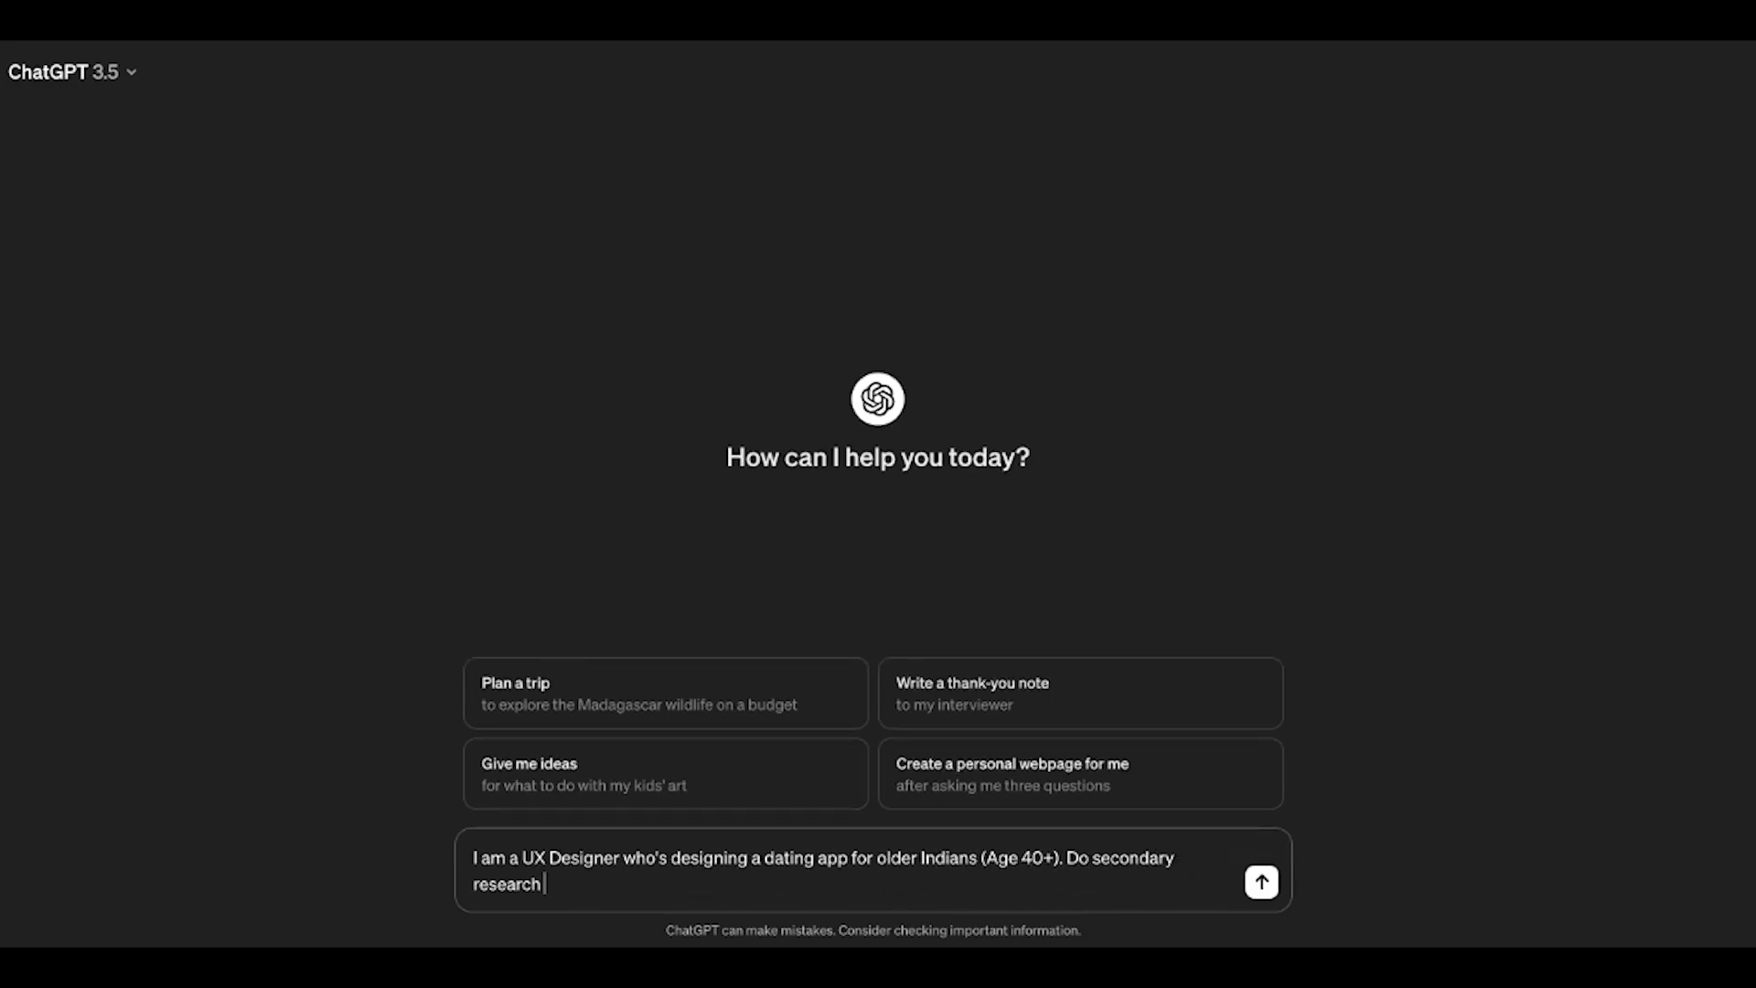
{"action": "type", "text": ". Summarise the findings in bullet points"}
{"action": "key", "text": "Return"}
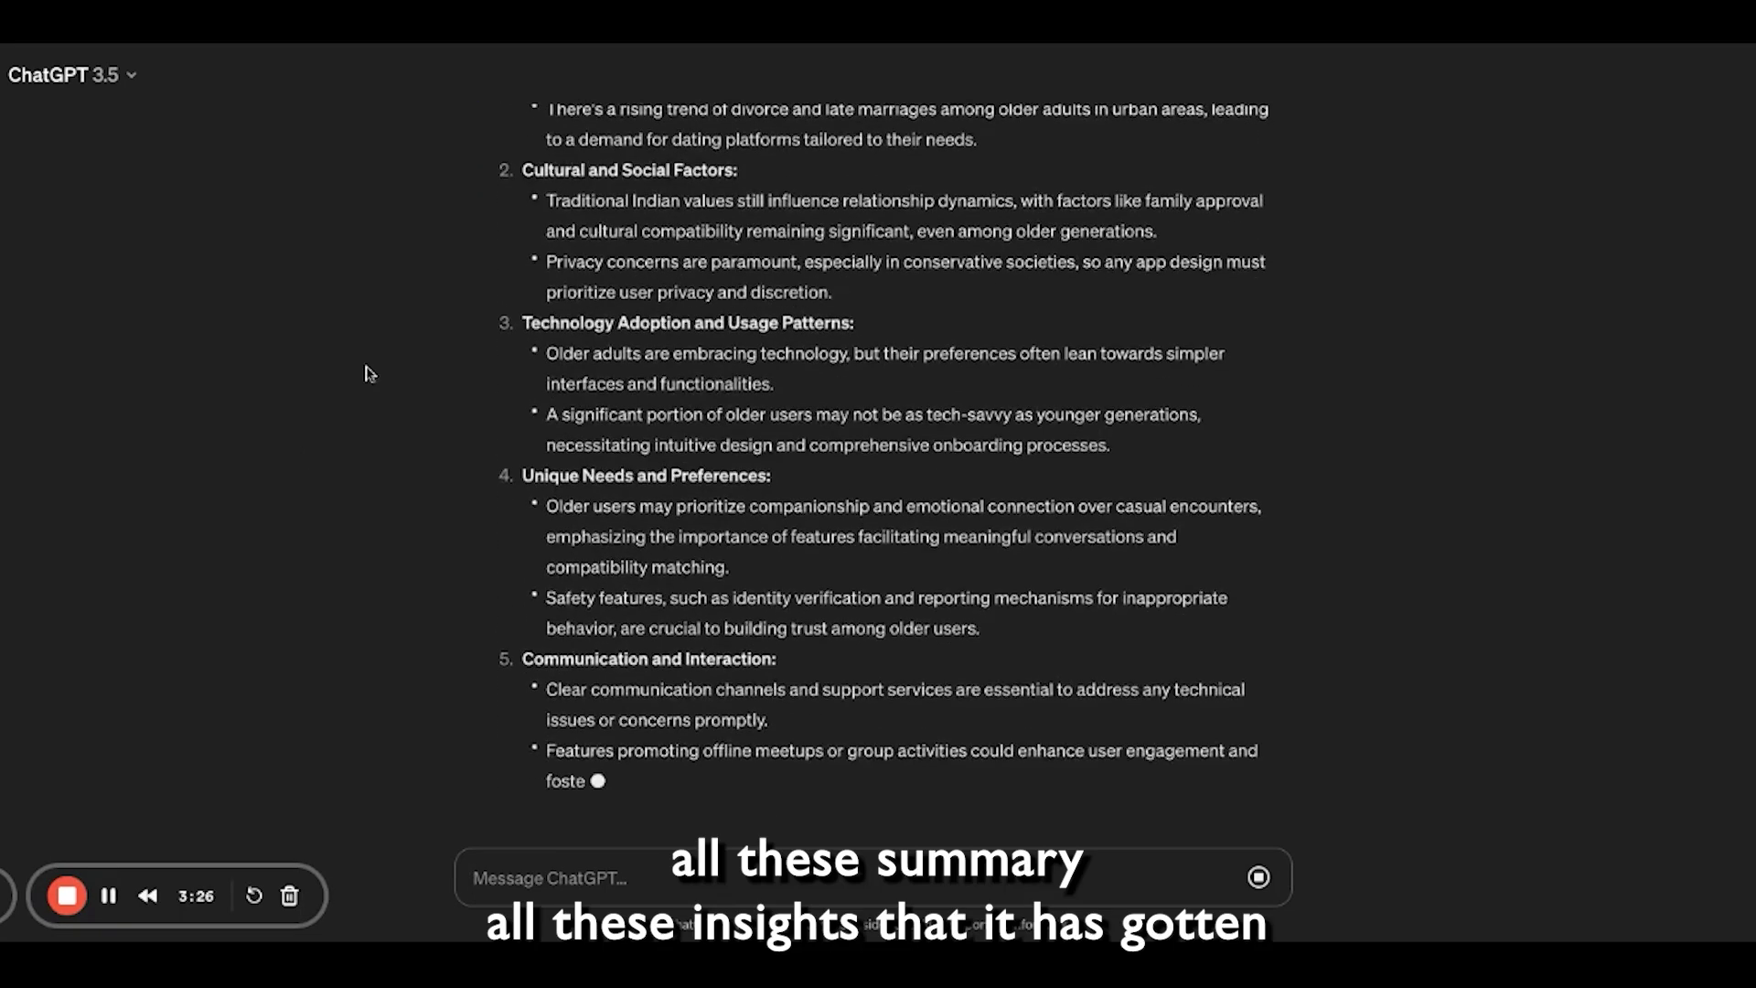
Review the generated secondary research findings, from demographics and cultural factors through to monetization and continuous improvement.
{"action": "scroll", "coordinate": [428, 320], "scroll_direction": "up", "scroll_amount": 5}
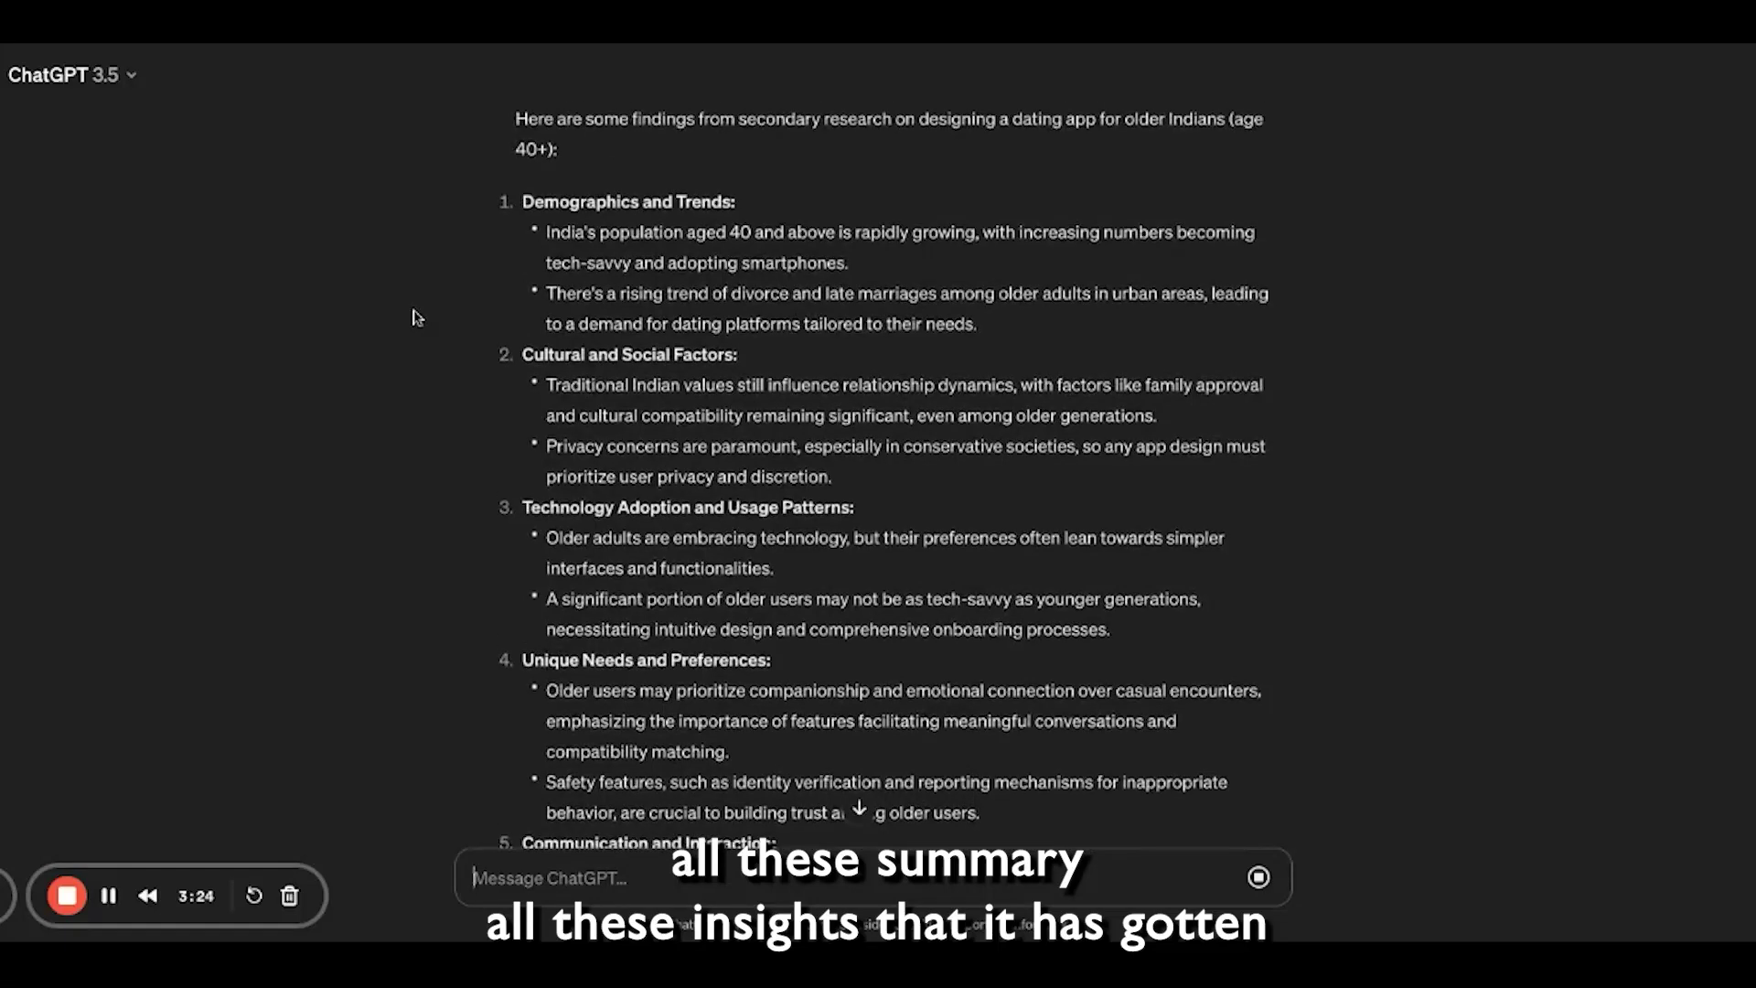
{"action": "scroll", "coordinate": [872, 475], "scroll_direction": "down", "scroll_amount": 10}
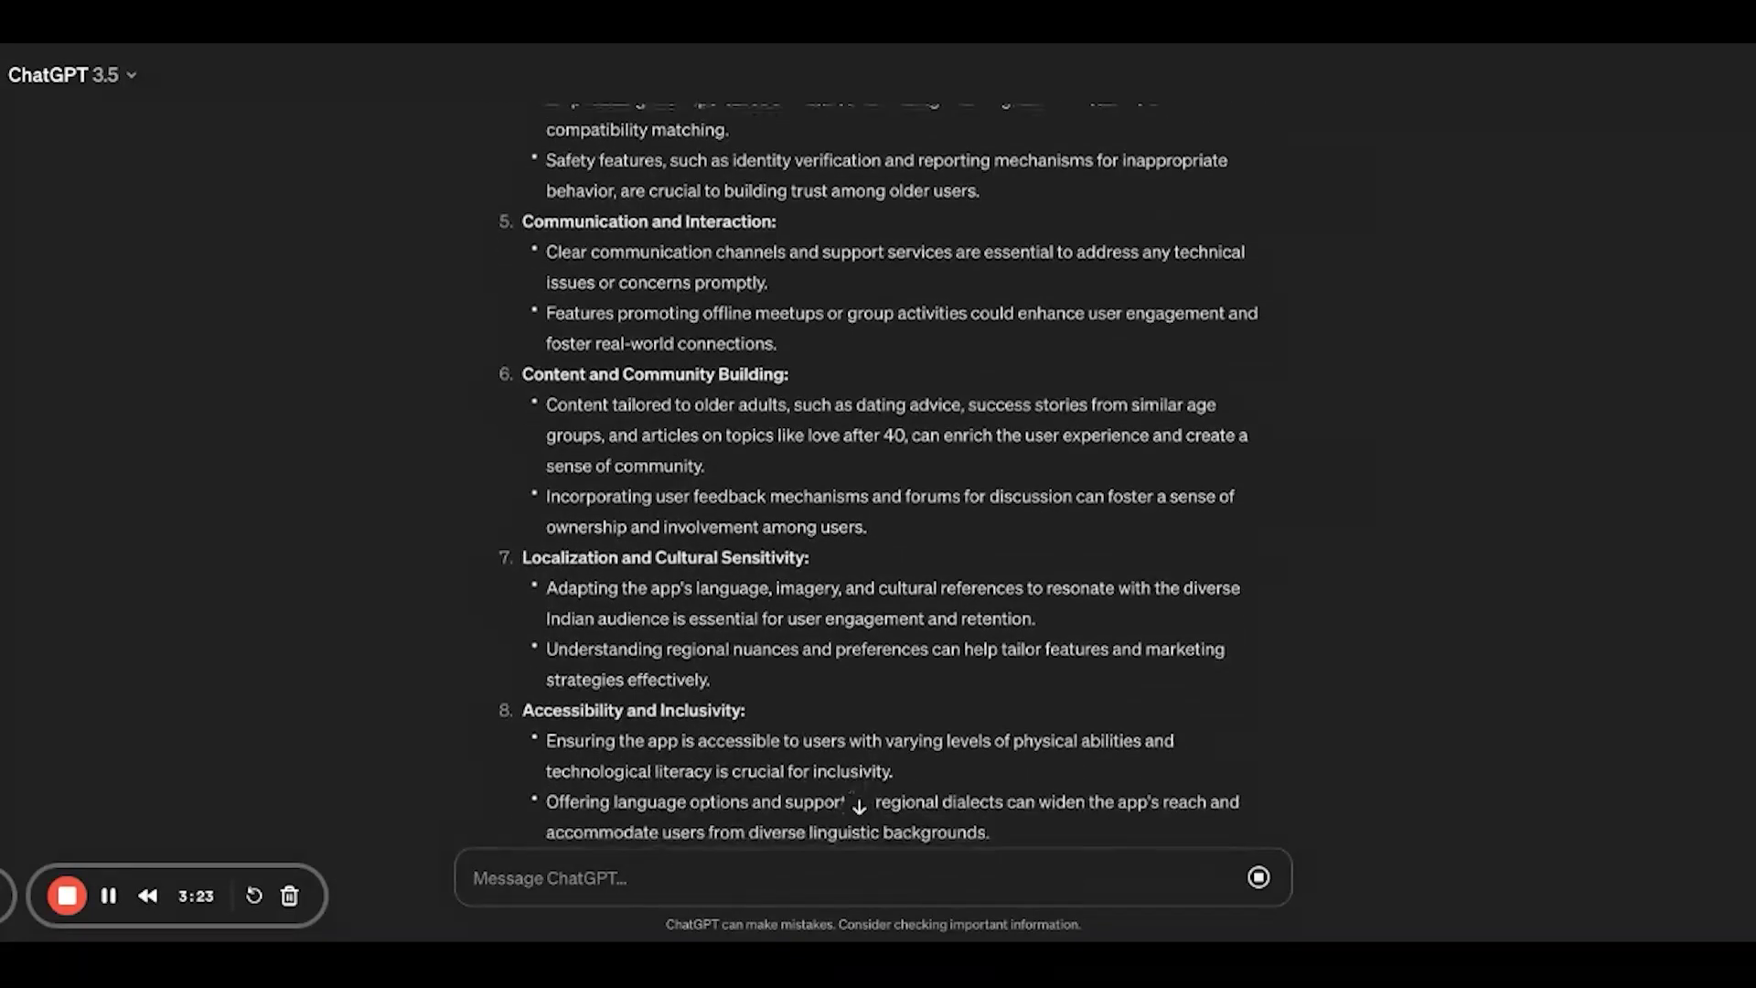
{"action": "scroll", "coordinate": [873, 476], "scroll_direction": "up", "scroll_amount": 10}
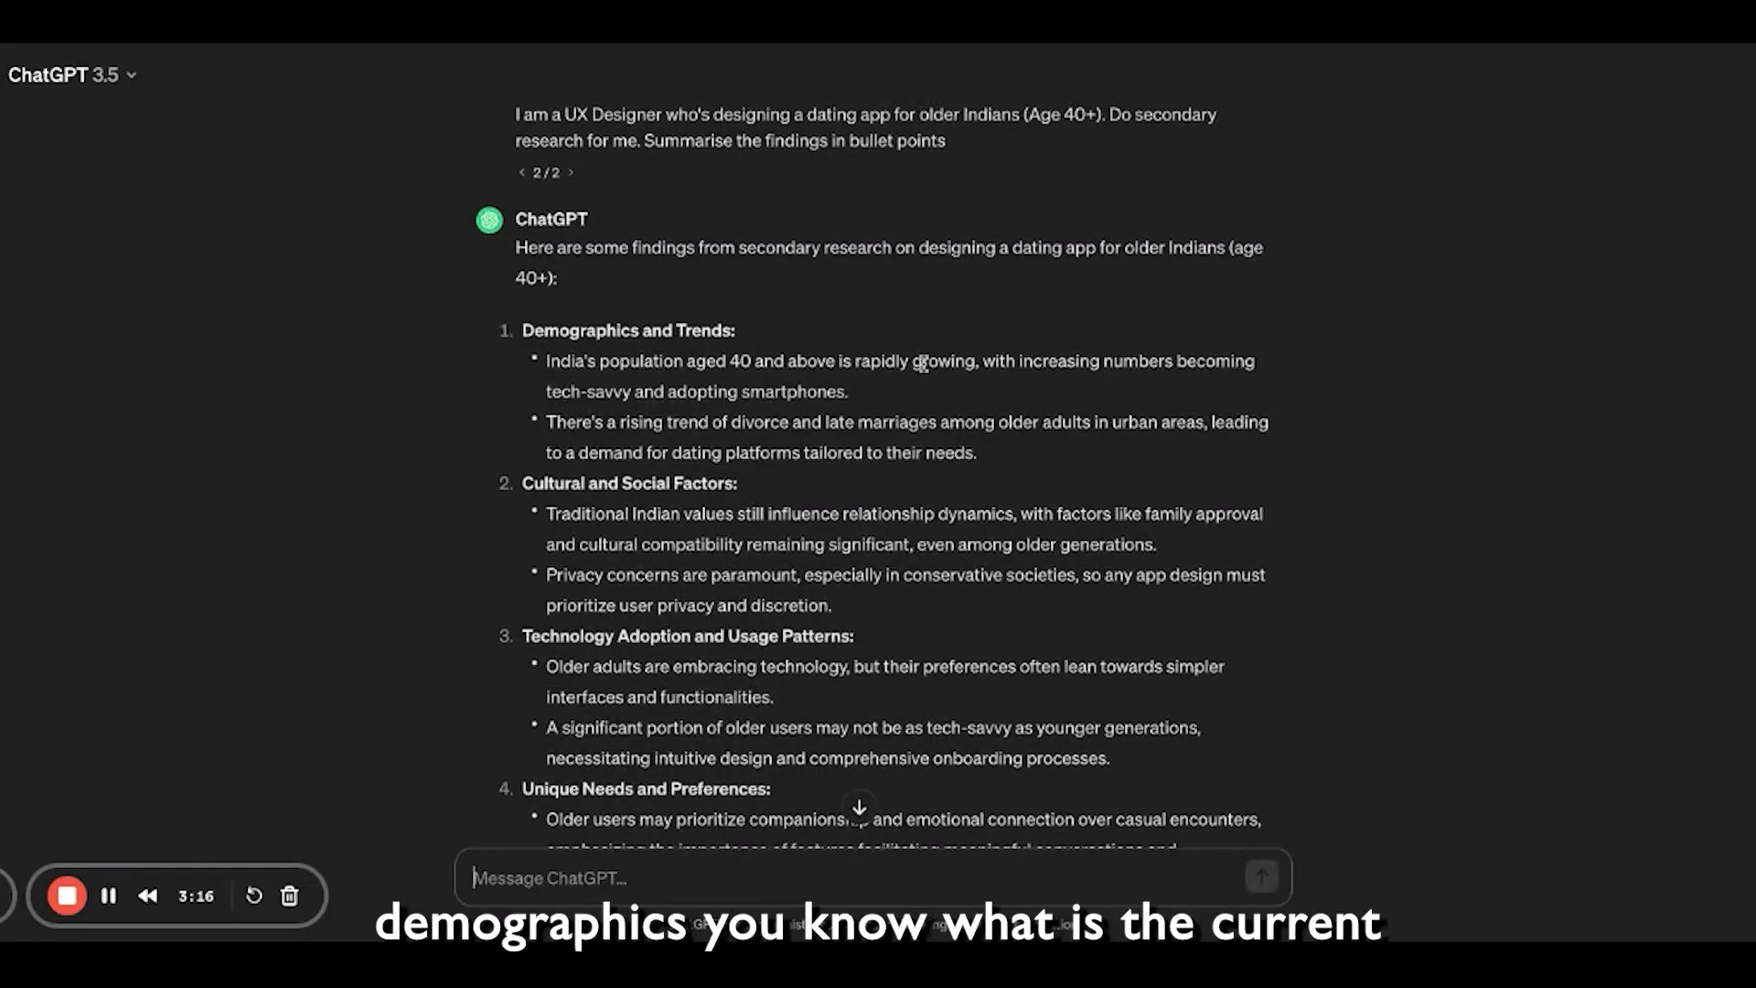
{"action": "scroll", "coordinate": [686, 354], "scroll_direction": "down", "scroll_amount": 1}
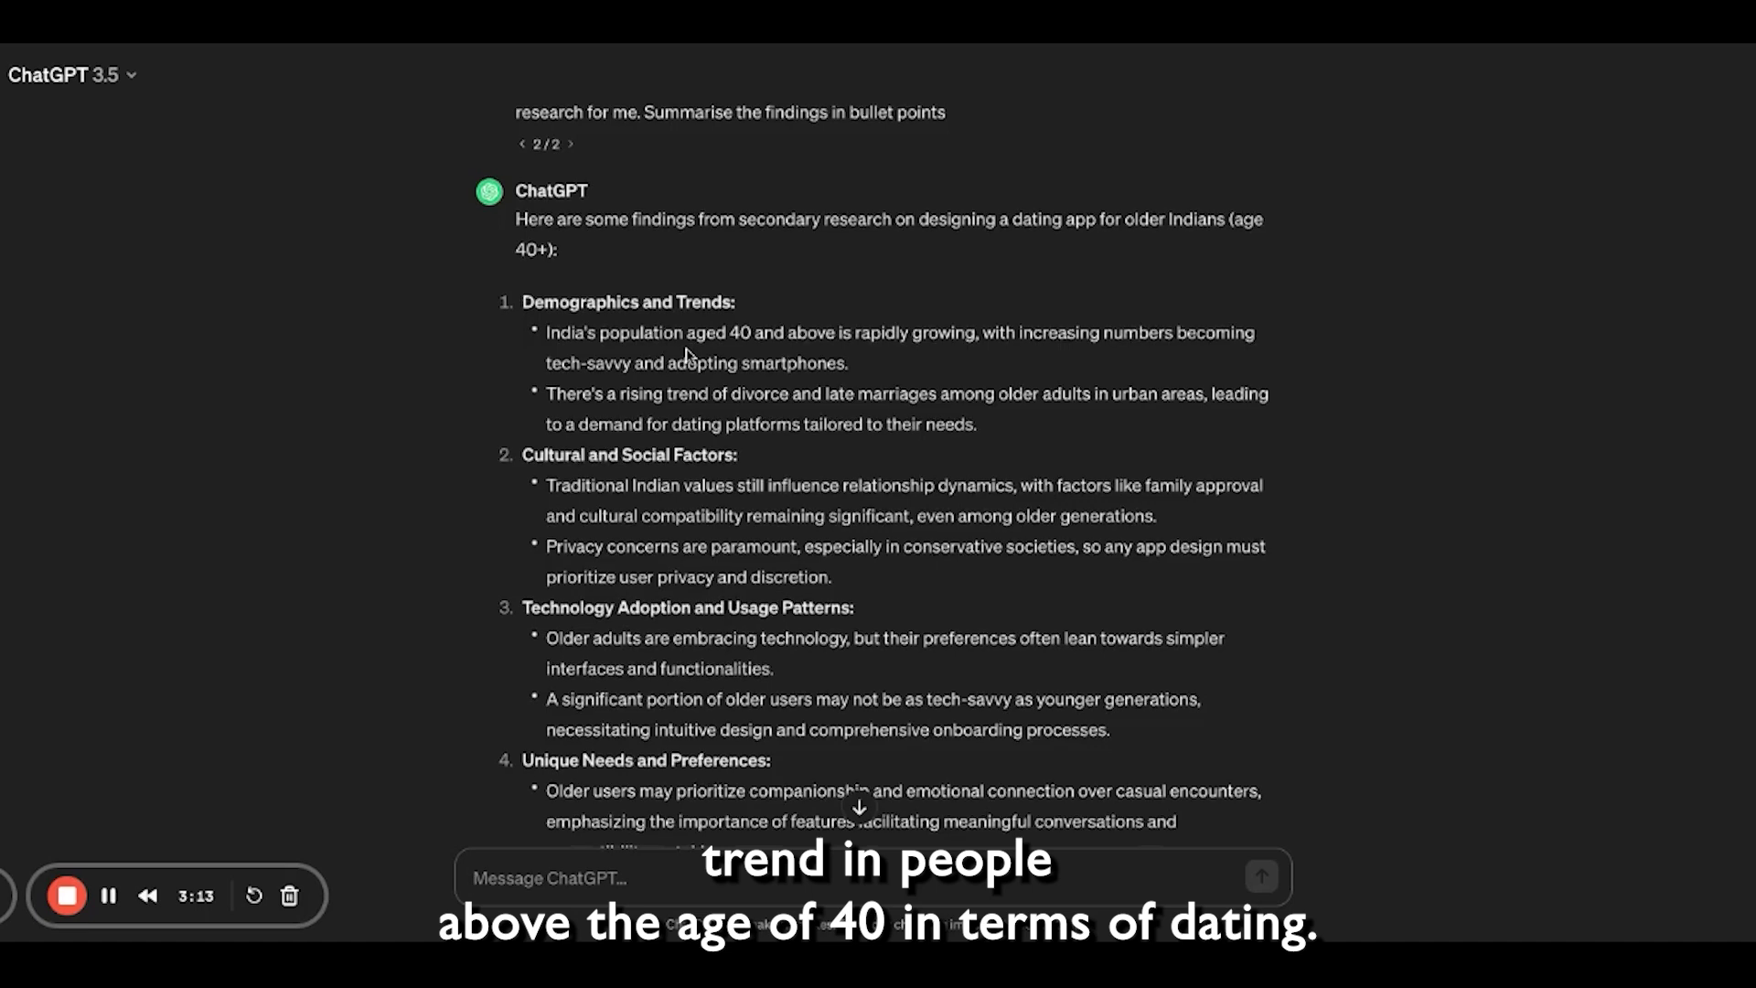
{"action": "scroll", "coordinate": [677, 352], "scroll_direction": "down", "scroll_amount": 5}
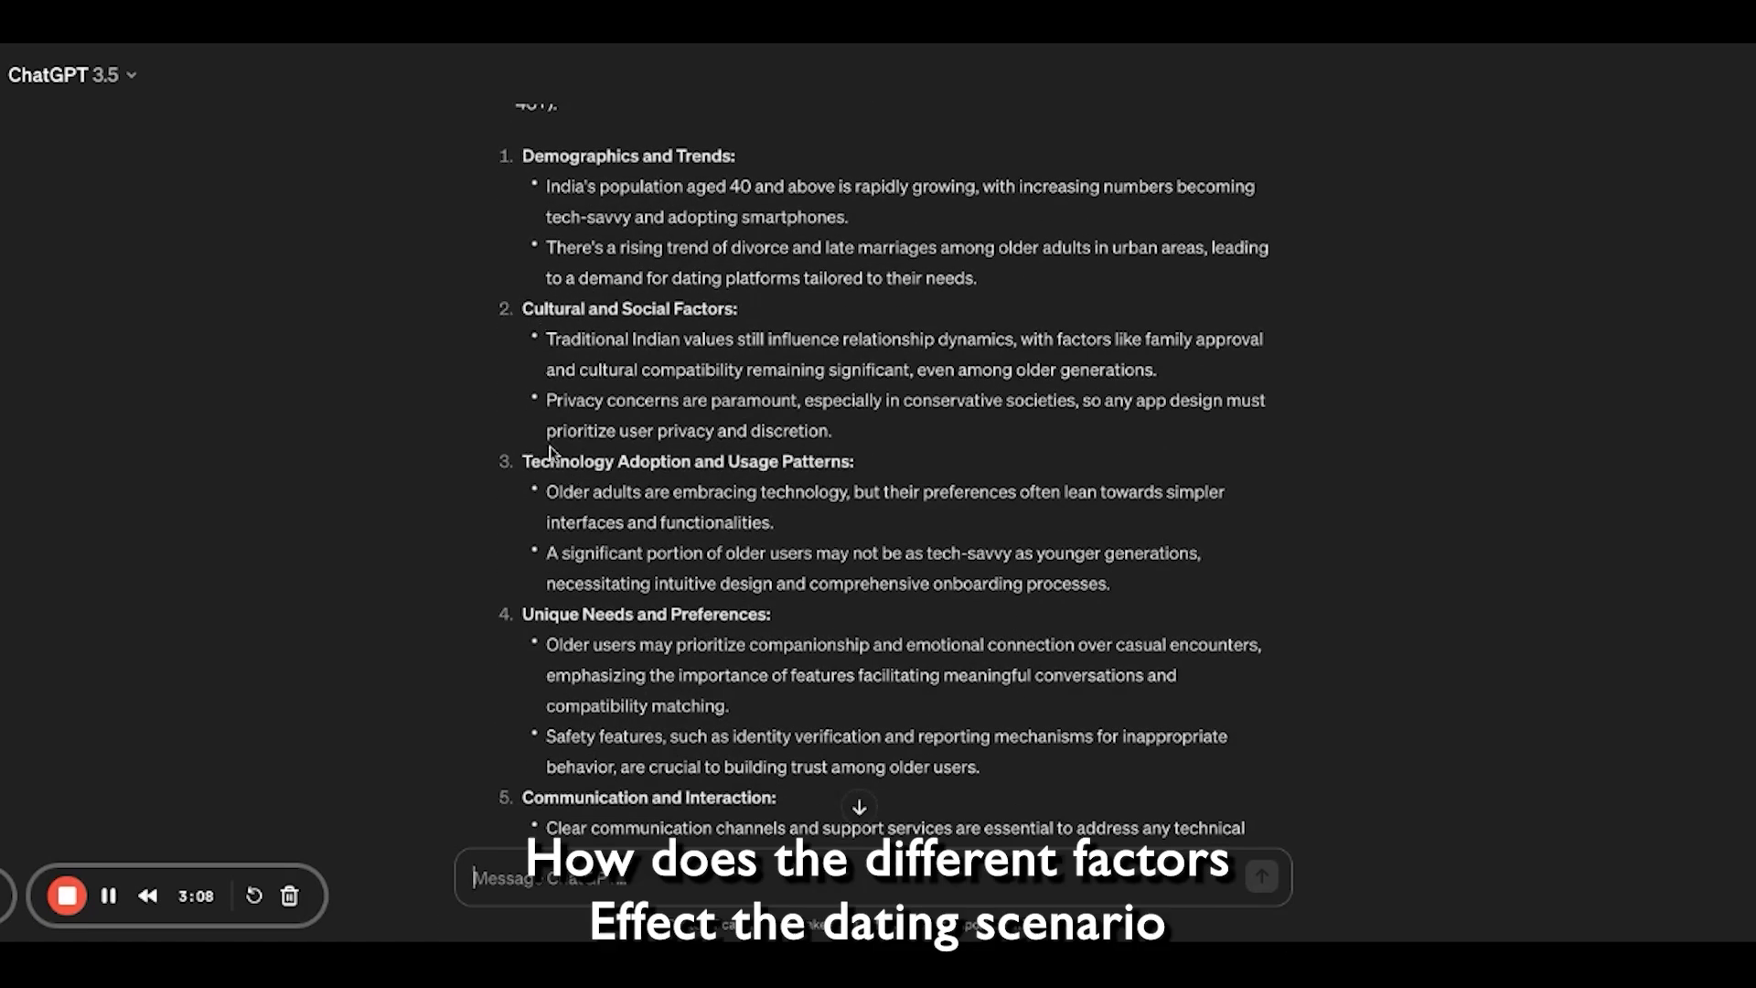
{"action": "scroll", "coordinate": [551, 457], "scroll_direction": "down", "scroll_amount": 3}
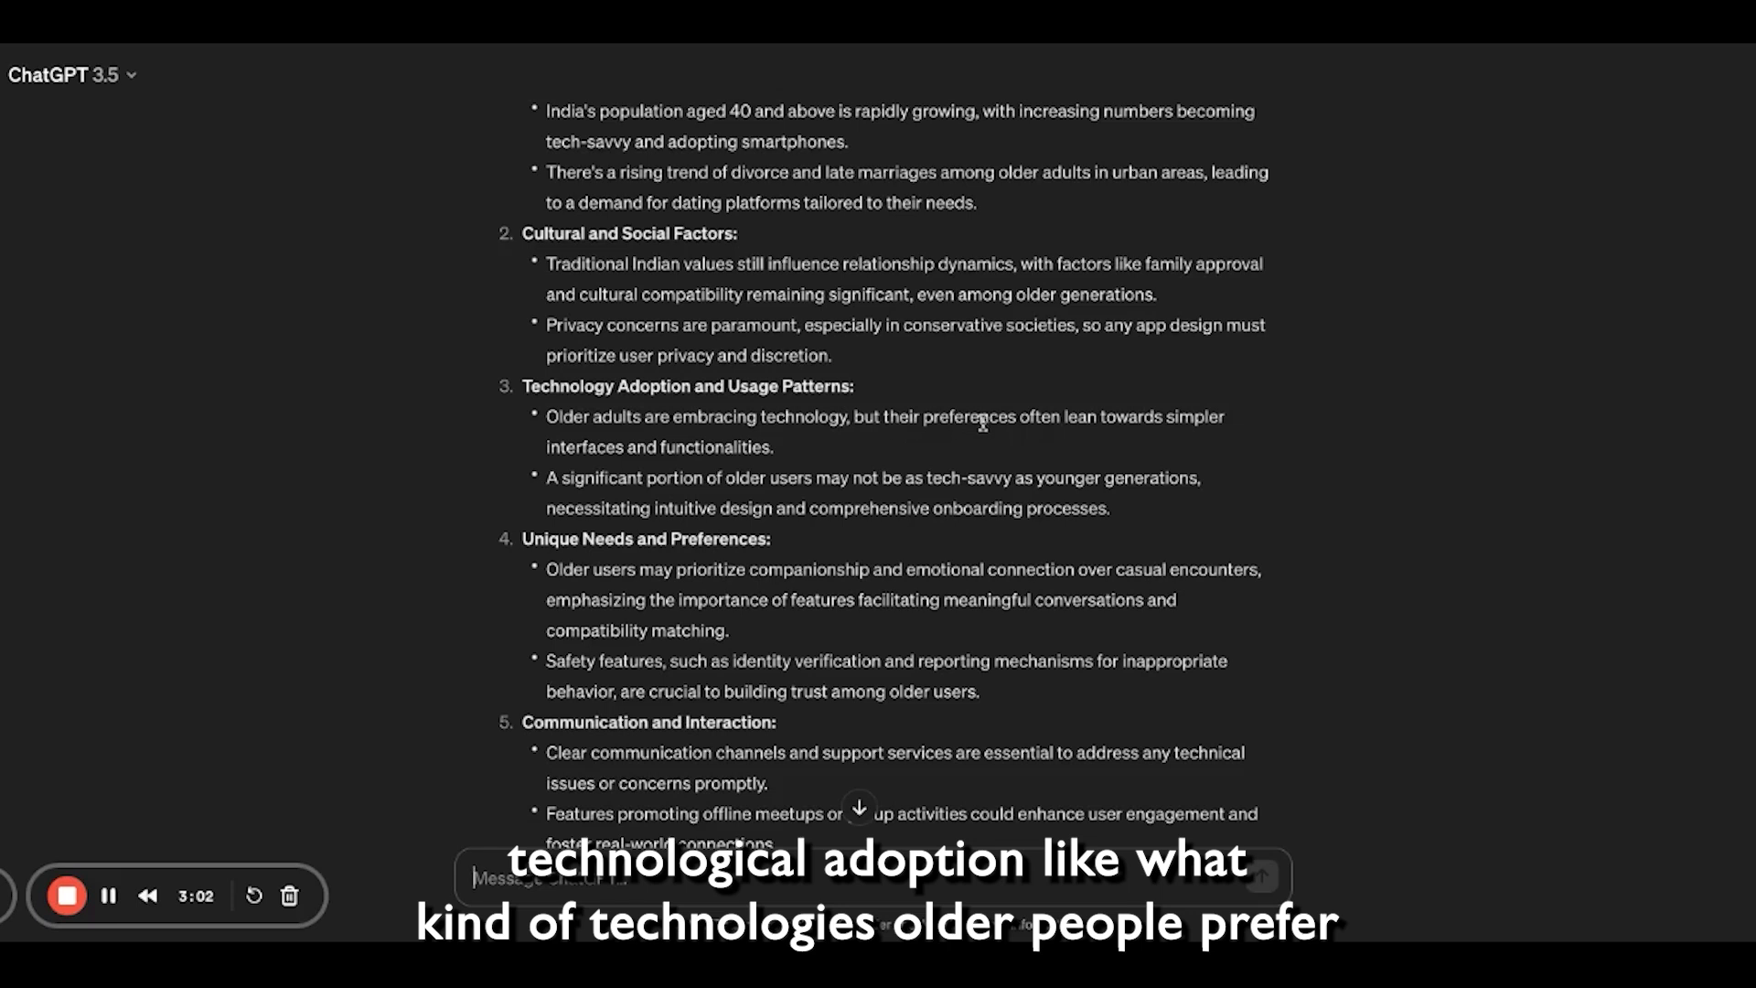
{"action": "scroll", "coordinate": [627, 455], "scroll_direction": "down", "scroll_amount": 3}
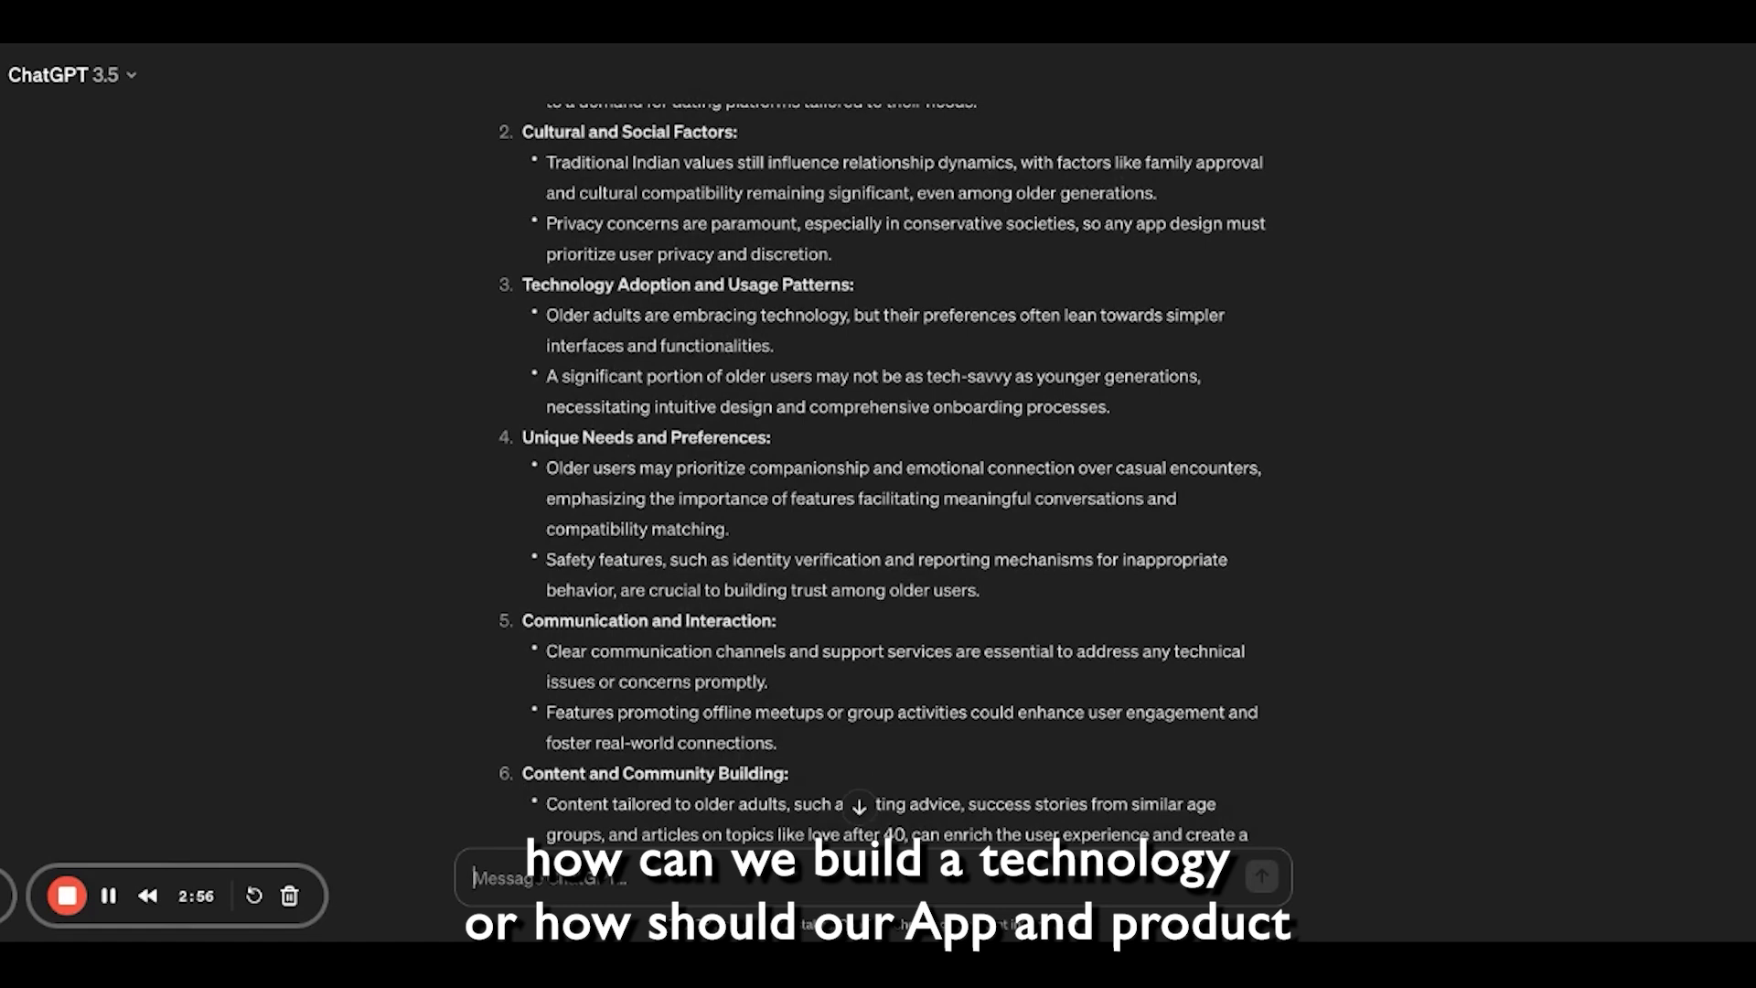
{"action": "scroll", "coordinate": [881, 475], "scroll_direction": "down", "scroll_amount": 2}
{"action": "scroll", "coordinate": [601, 375], "scroll_direction": "down", "scroll_amount": 2}
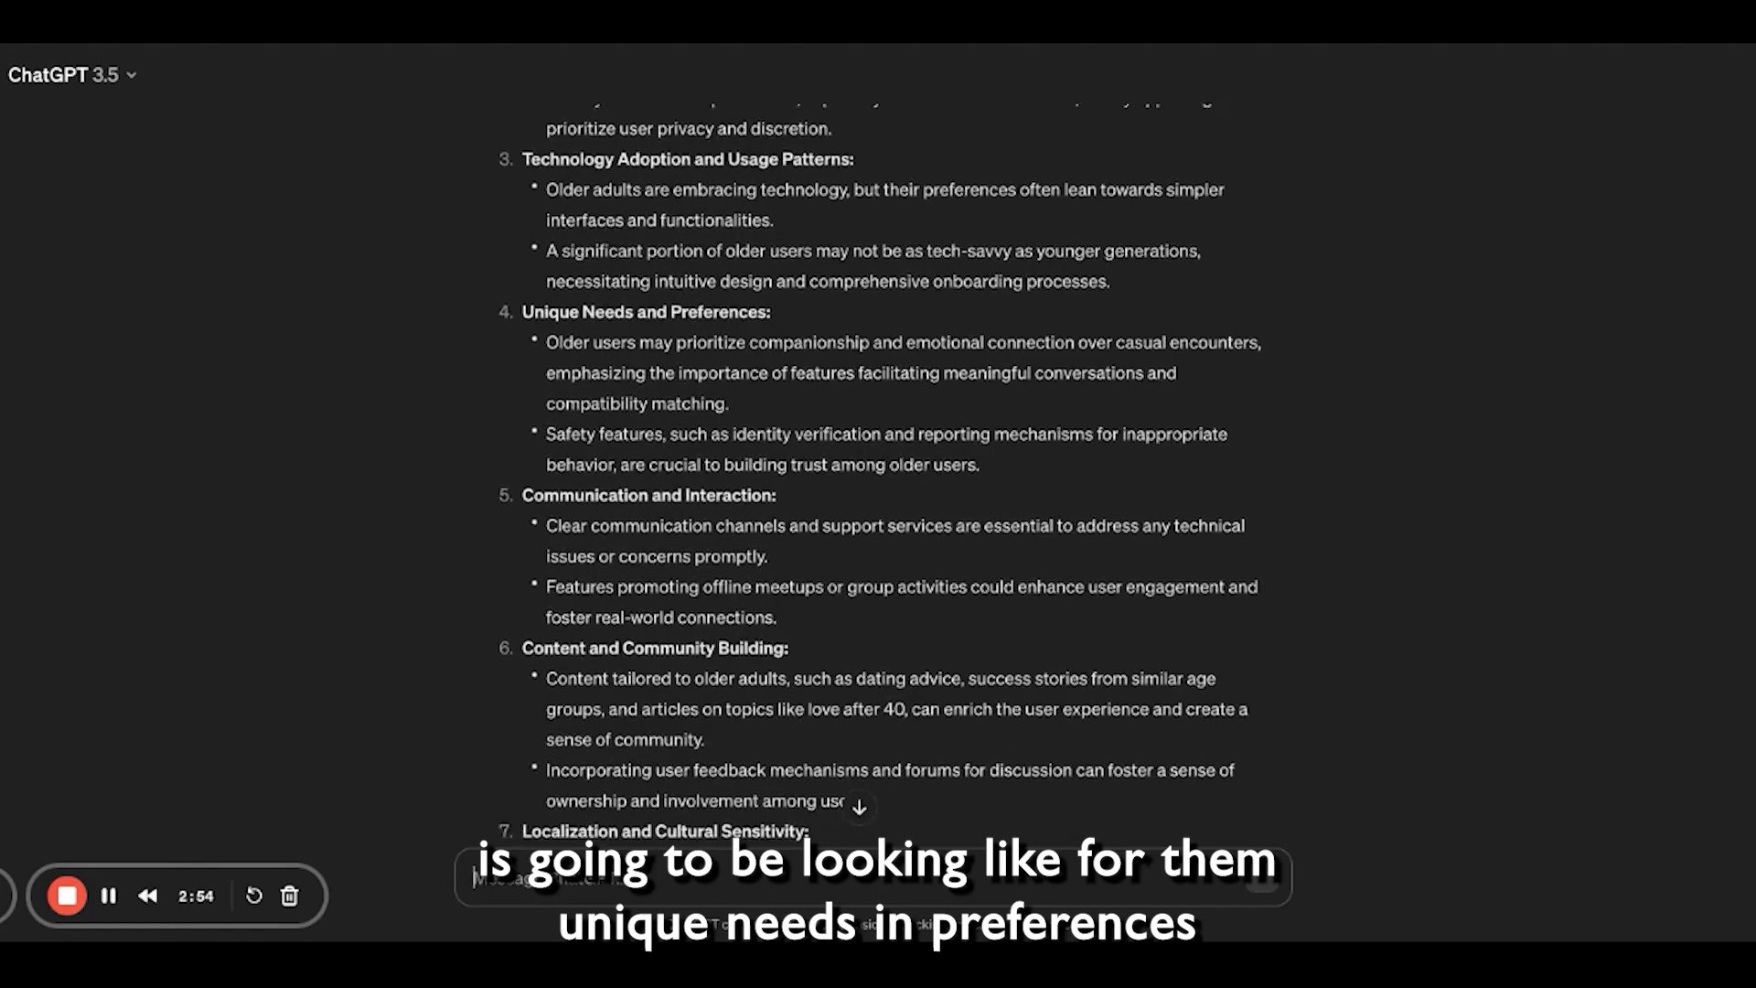
{"action": "scroll", "coordinate": [598, 544], "scroll_direction": "down", "scroll_amount": 2}
{"action": "scroll", "coordinate": [599, 543], "scroll_direction": "down", "scroll_amount": 5}
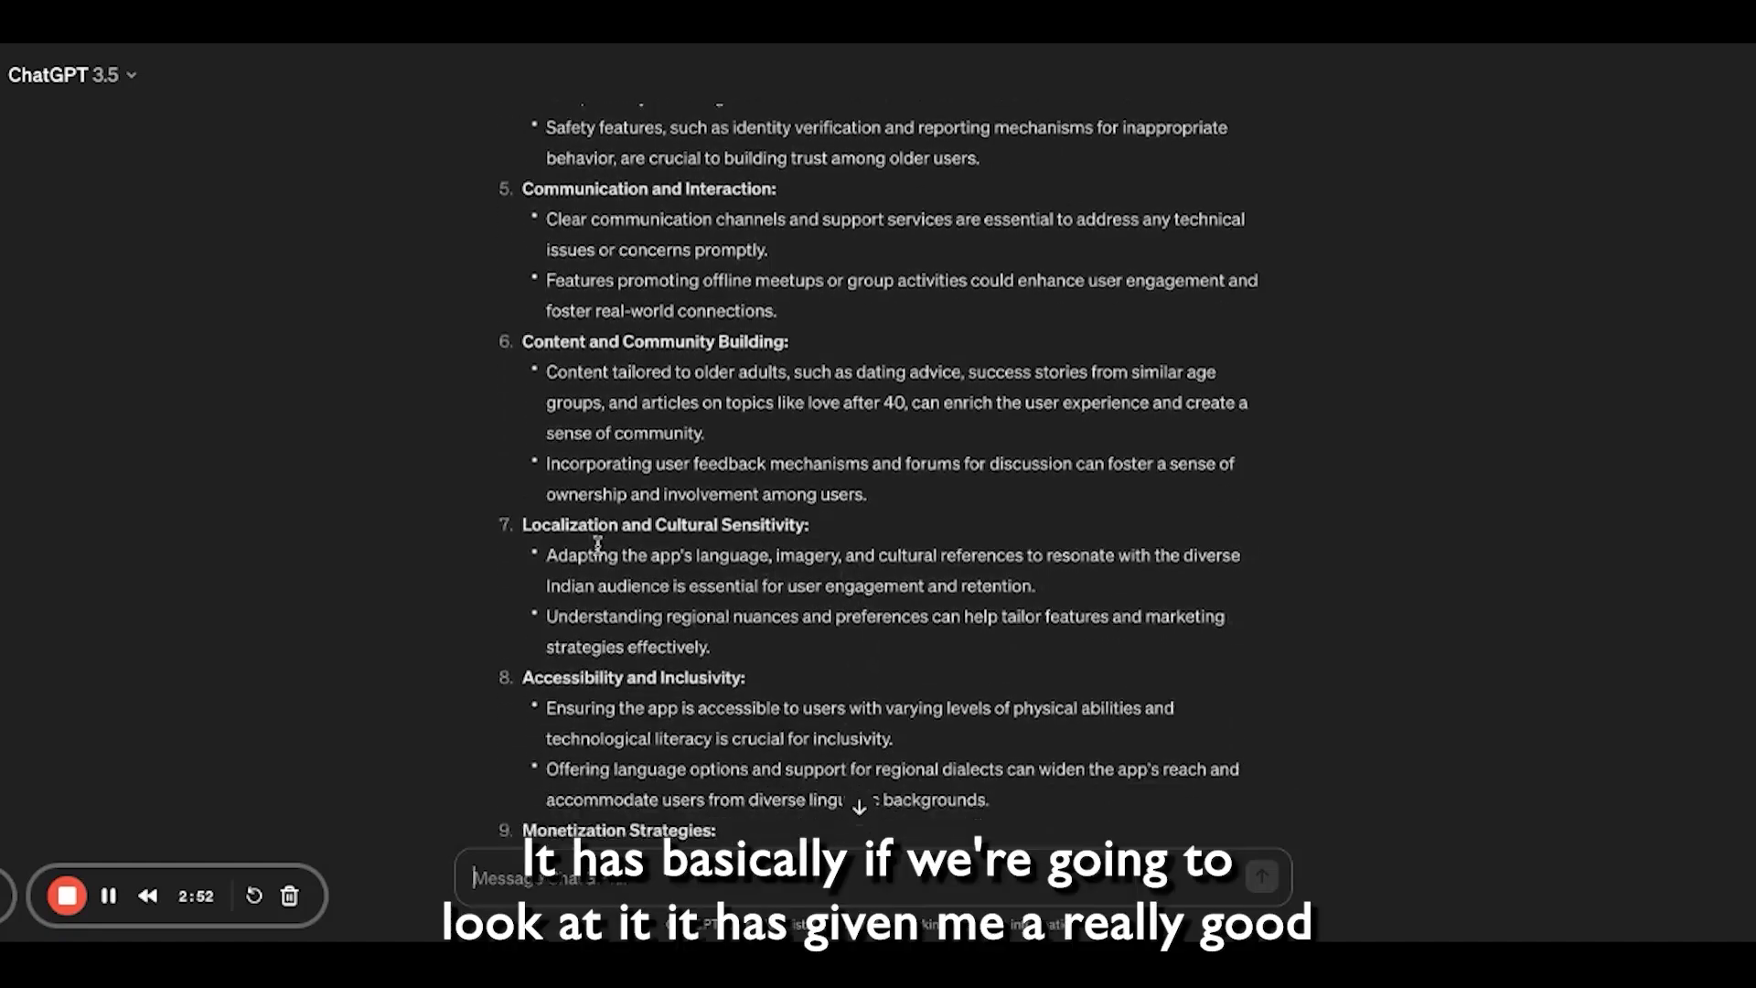
{"action": "scroll", "coordinate": [881, 474], "scroll_direction": "down", "scroll_amount": 1}
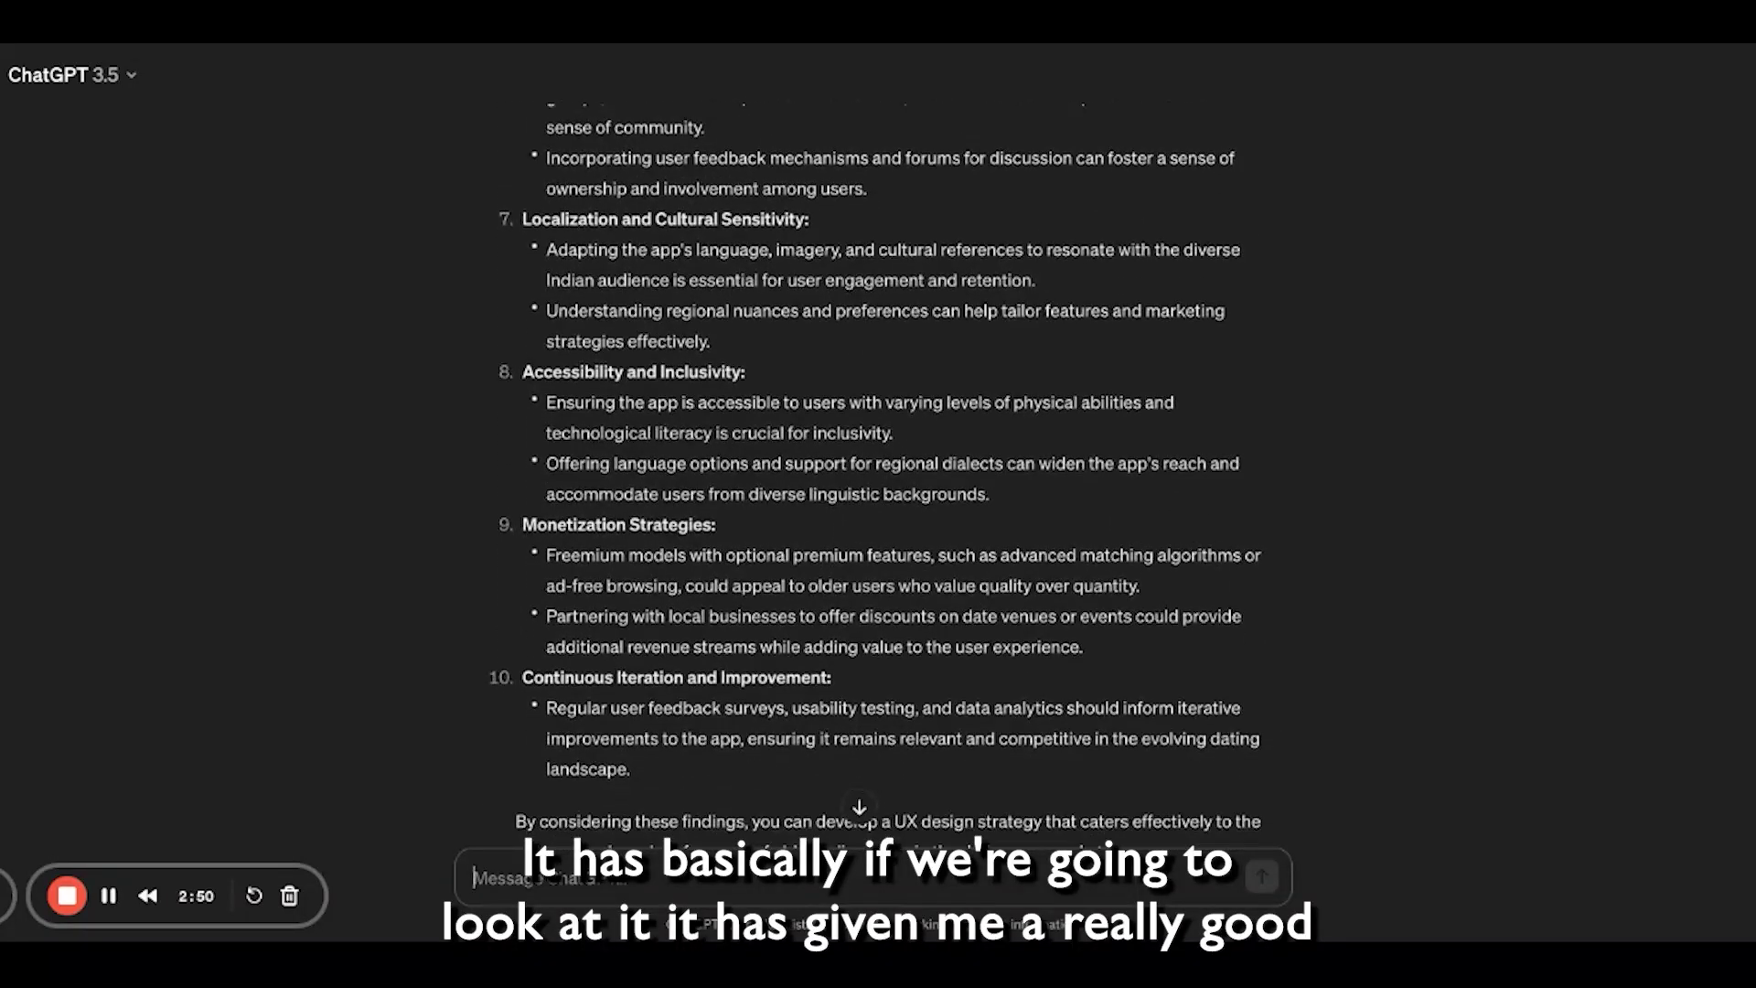
{"action": "scroll", "coordinate": [882, 475], "scroll_direction": "up", "scroll_amount": 8}
{"action": "scroll", "coordinate": [878, 475], "scroll_direction": "up", "scroll_amount": 1}
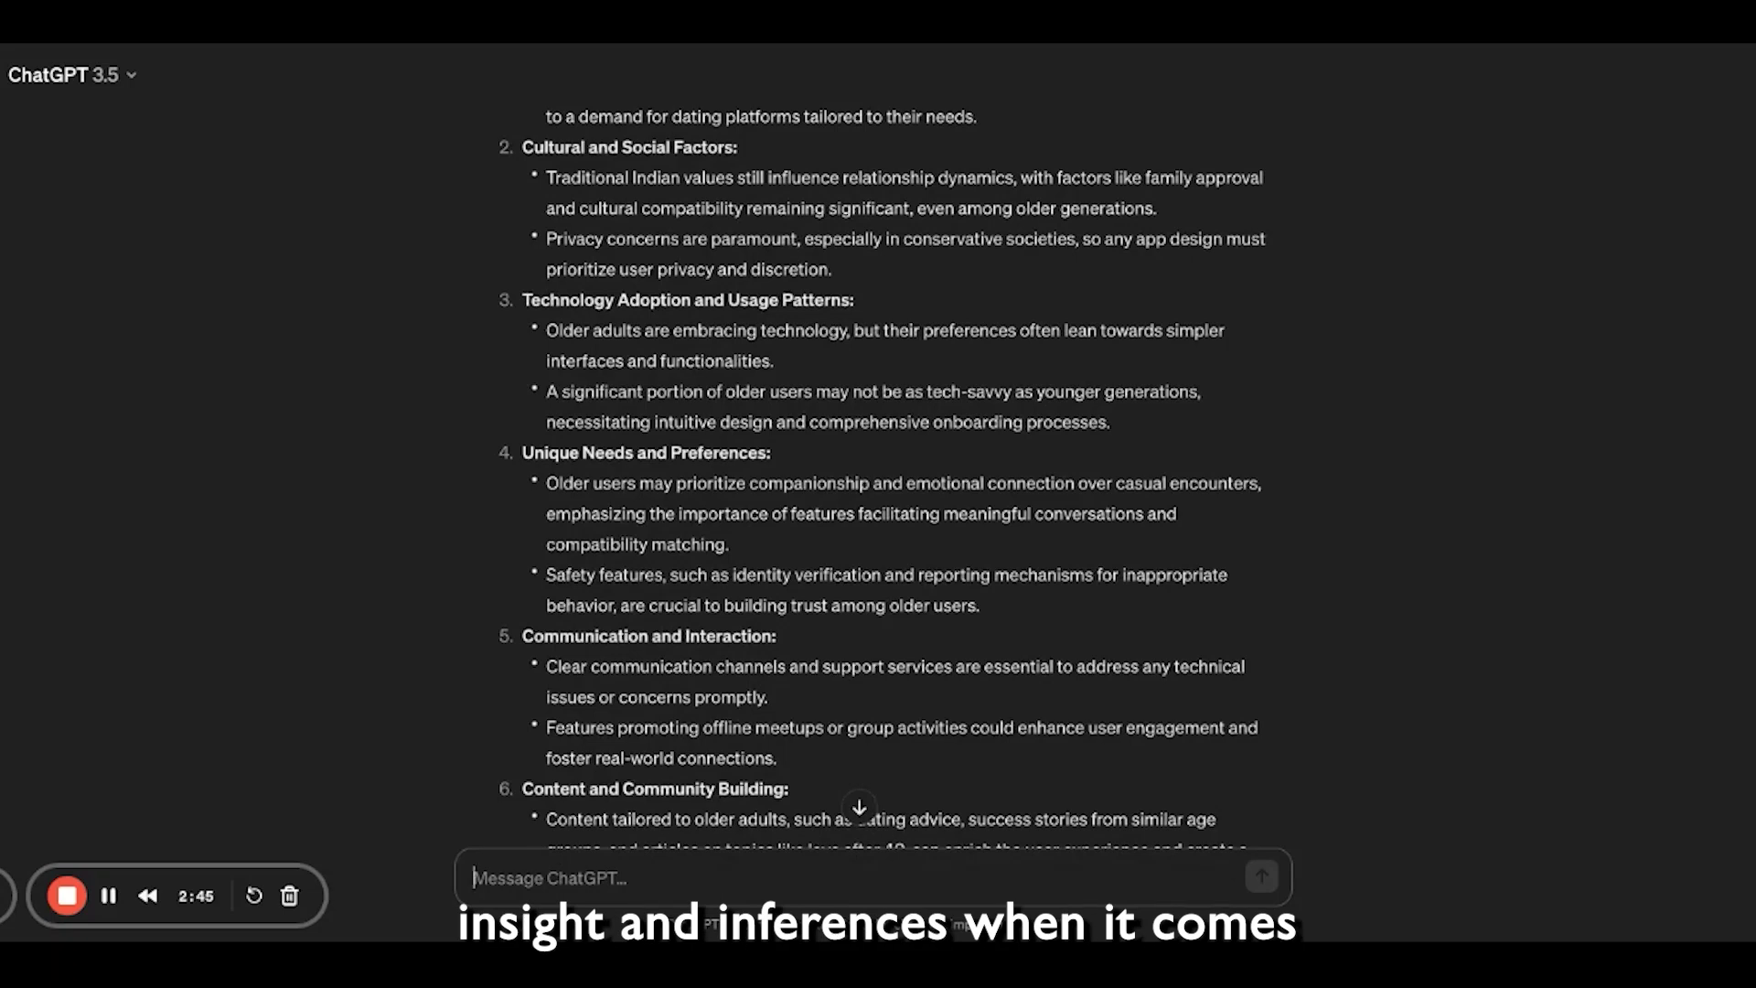
{"action": "scroll", "coordinate": [878, 475], "scroll_direction": "up", "scroll_amount": 4}
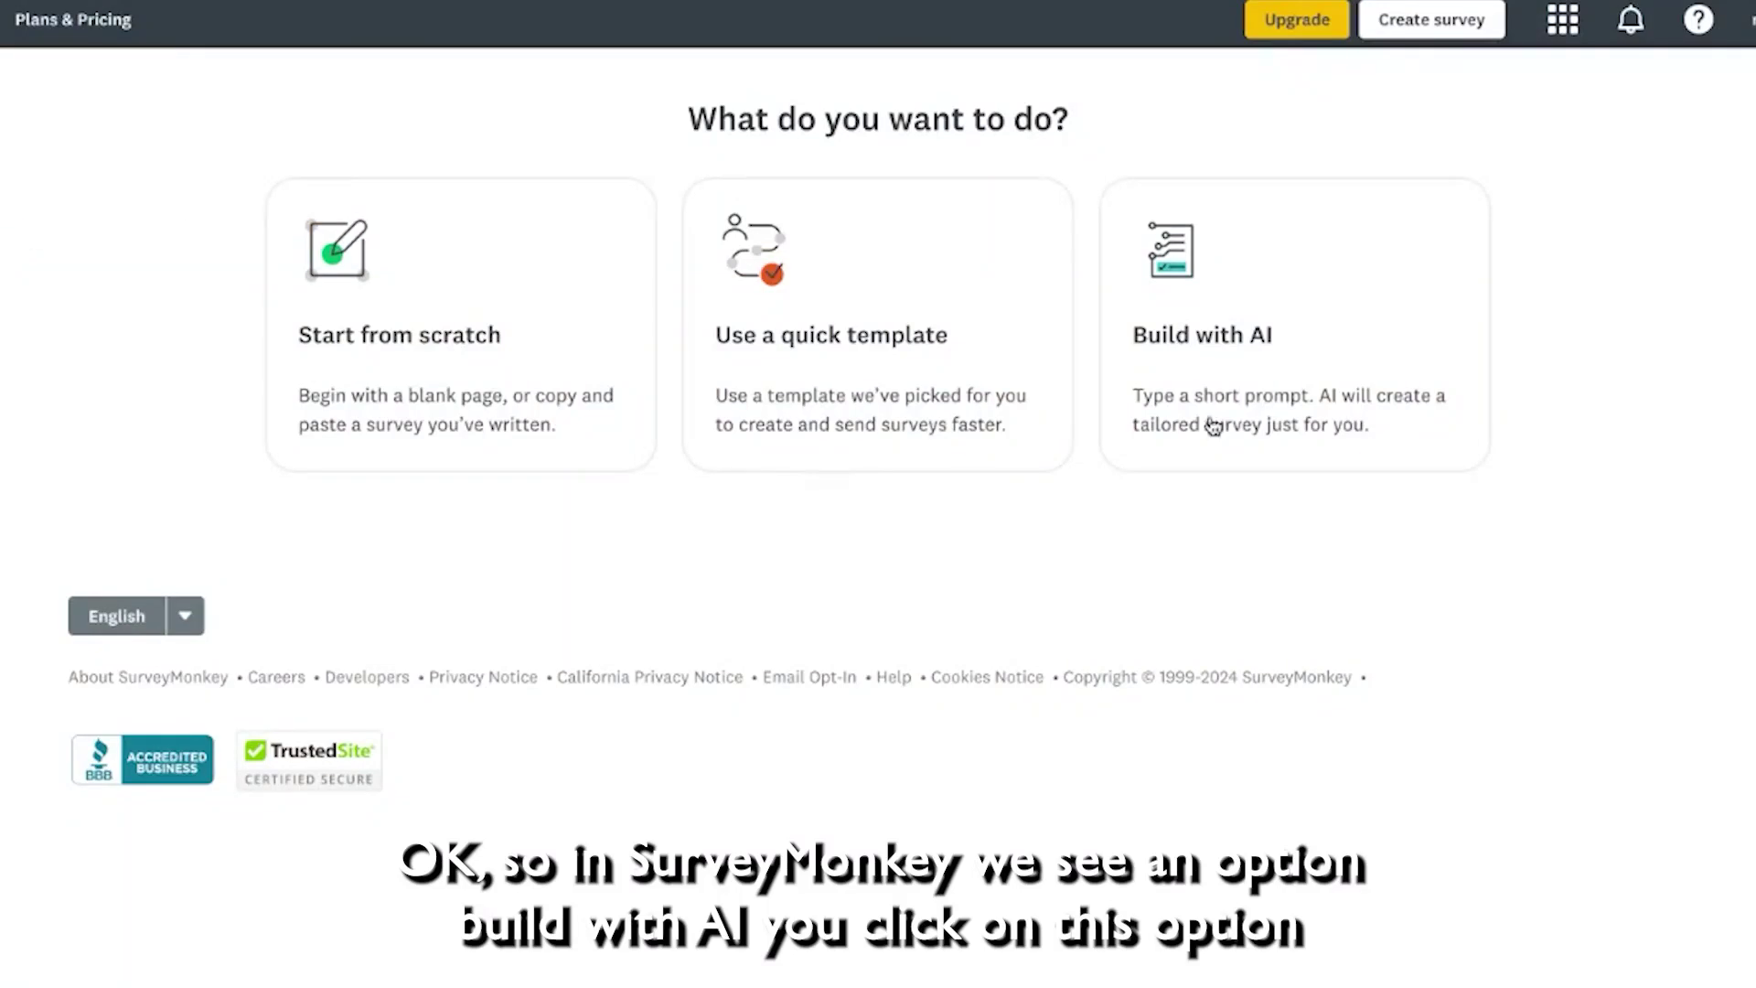
In SurveyMonkey, start building a survey with AI and begin its prompt with "Draft a survey for user interviews with users of age 40 & above".
{"action": "left_click", "coordinate": [1277, 293]}
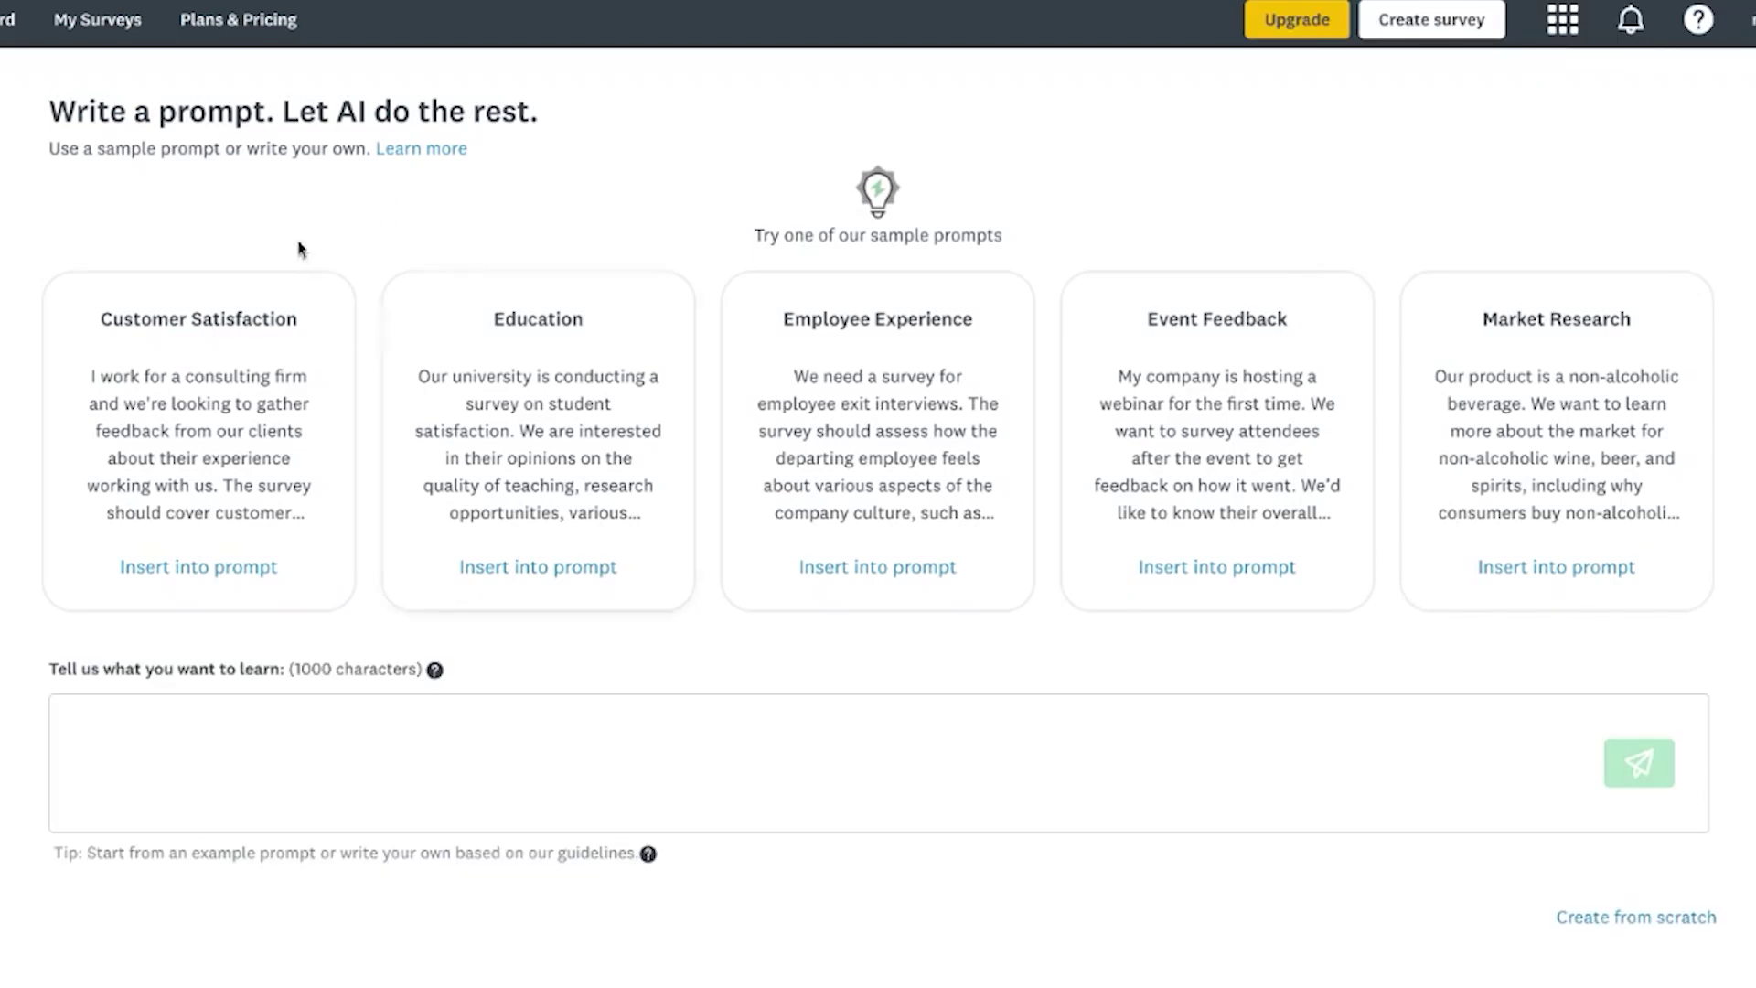
{"action": "scroll", "coordinate": [47, 337], "scroll_direction": "down", "scroll_amount": 1}
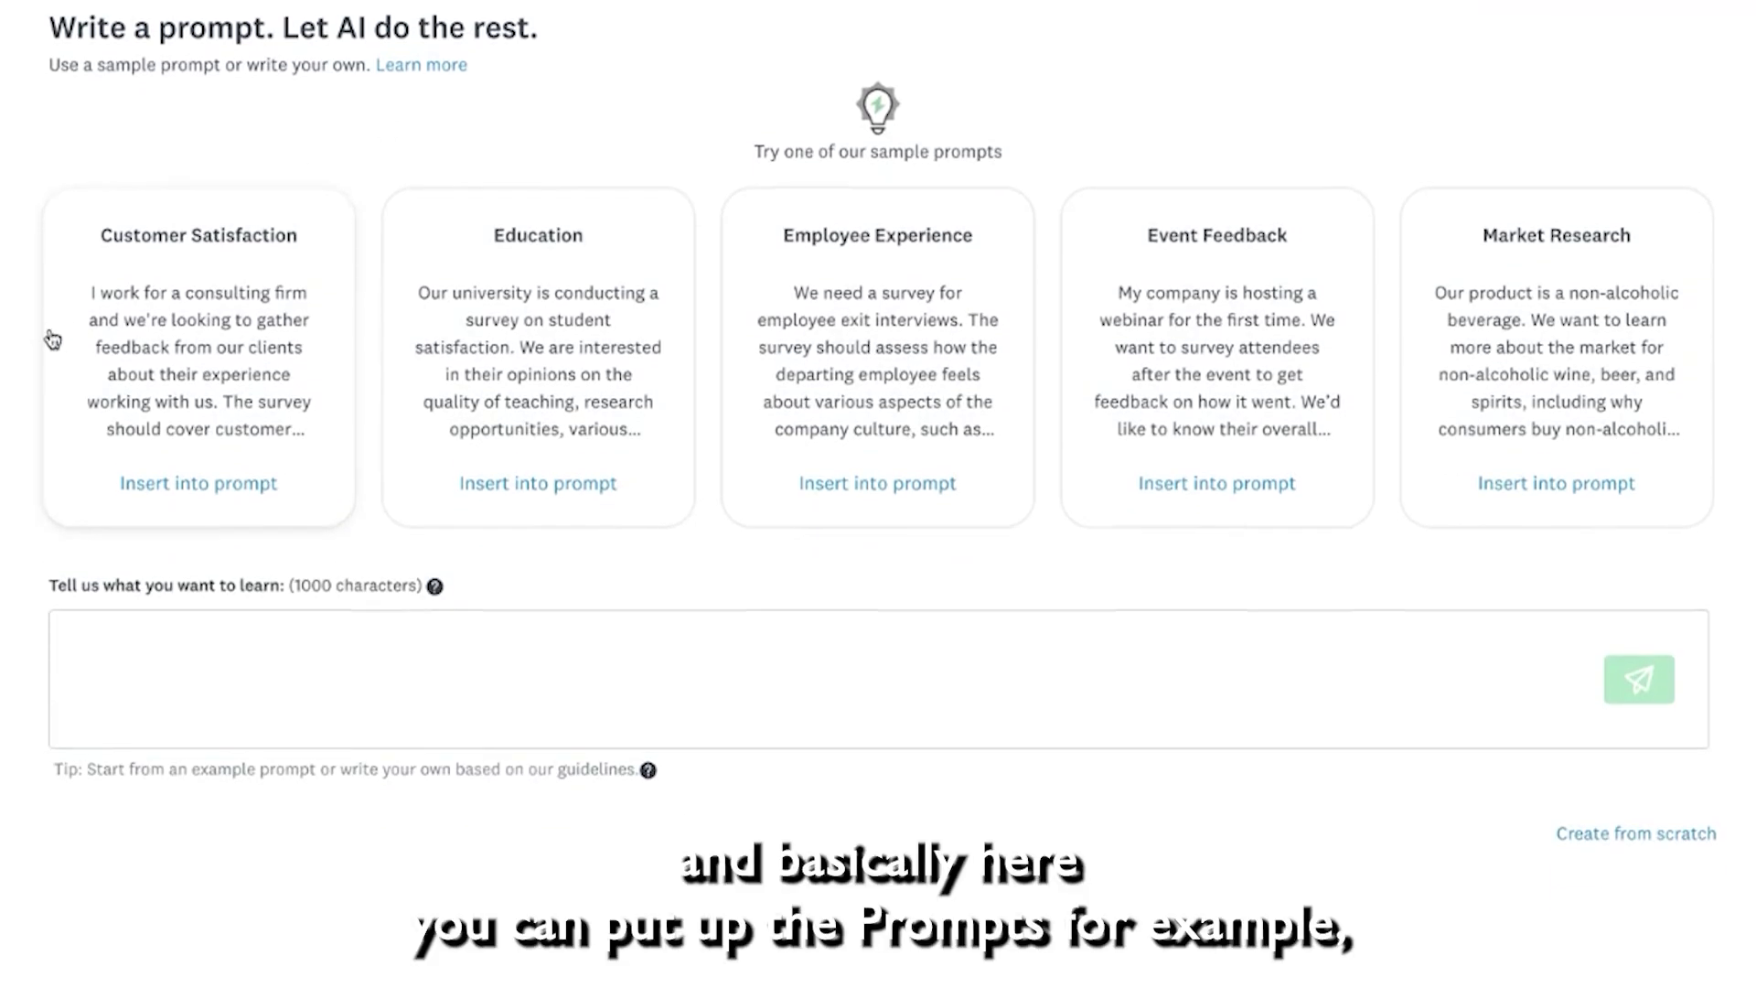
{"action": "left_click", "coordinate": [298, 645]}
{"action": "type", "text": "Dr"}
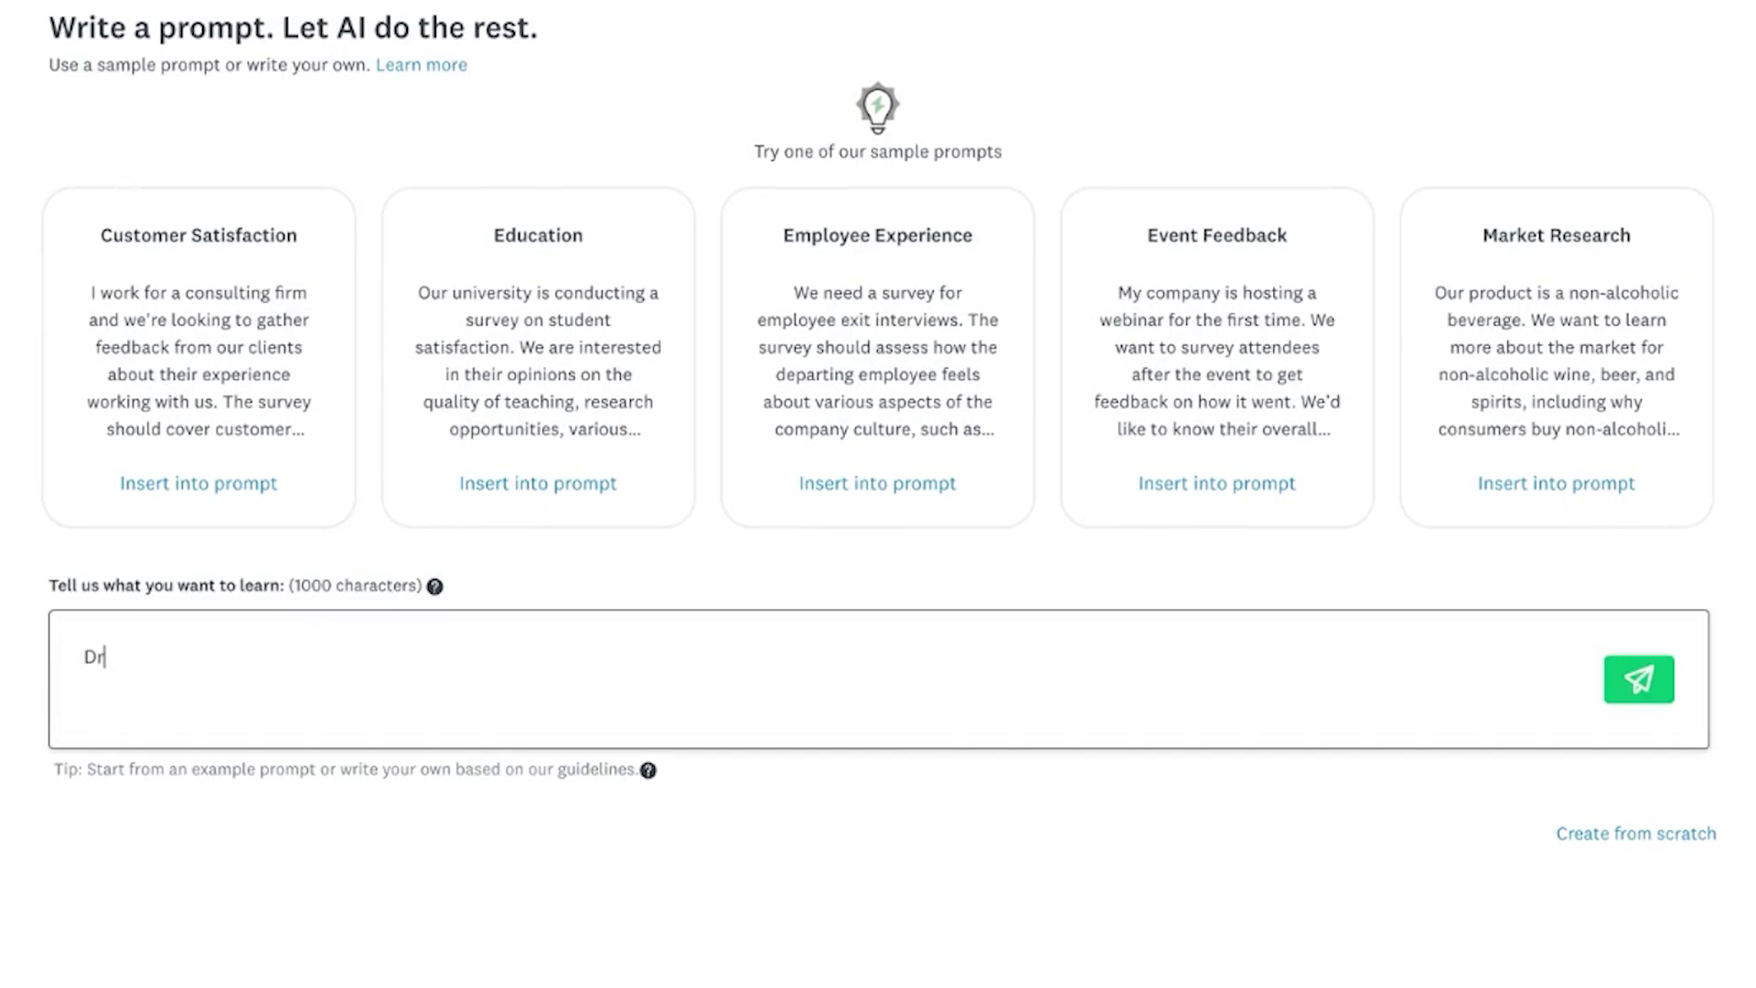
{"action": "type", "text": "aft a survey for user interviews with "}
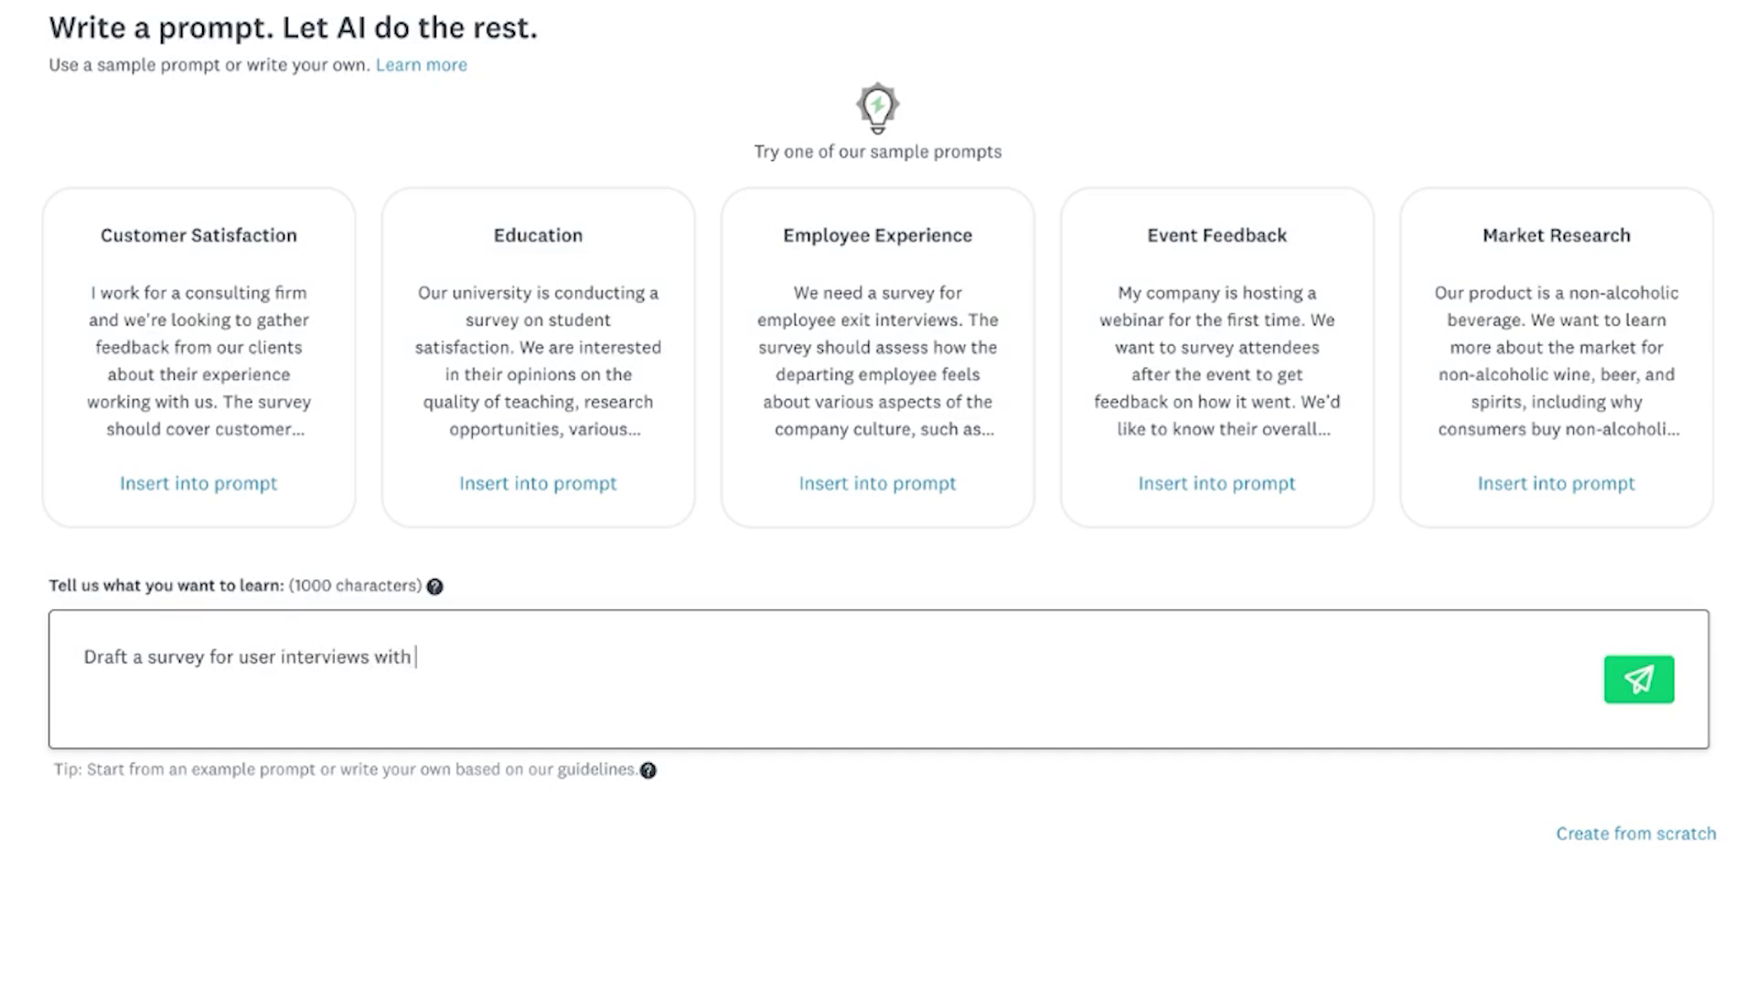
{"action": "type", "text": "users of age 40 & above"}
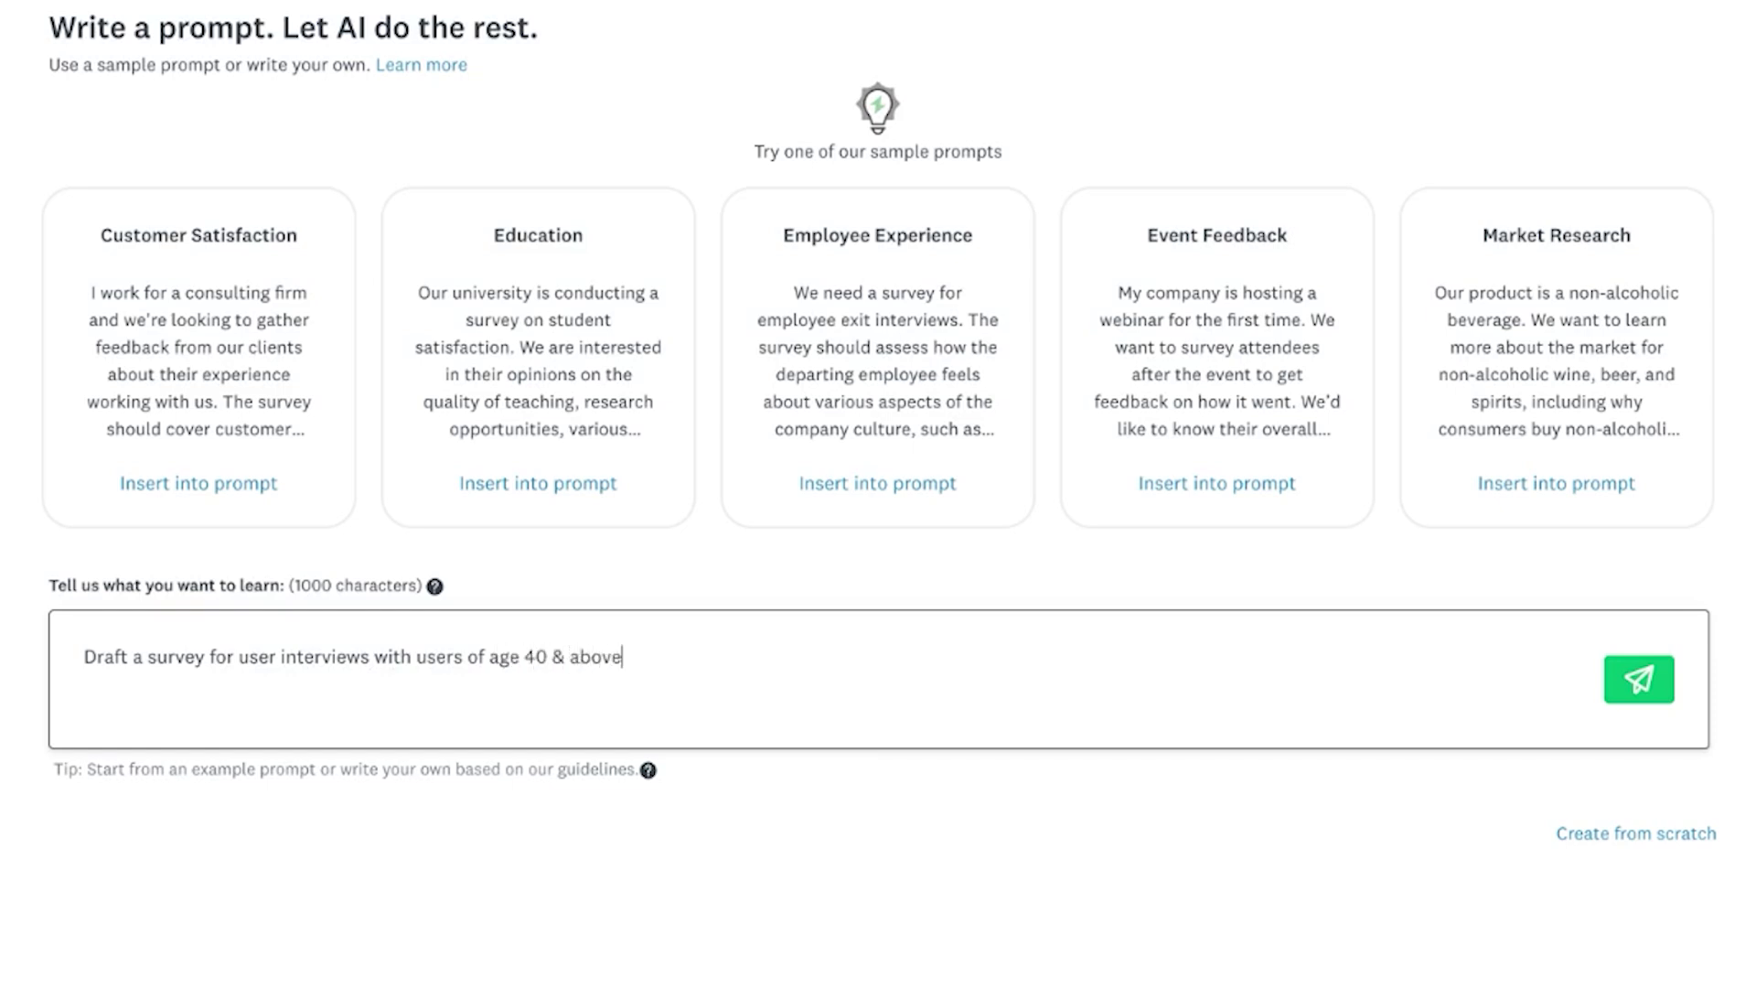
Extend the survey prompt with ", residing in India, Tier 1 & metro cities. The survey is to understand".
{"action": "type", "text": ", residing in India, Tier 1 & mentor"}
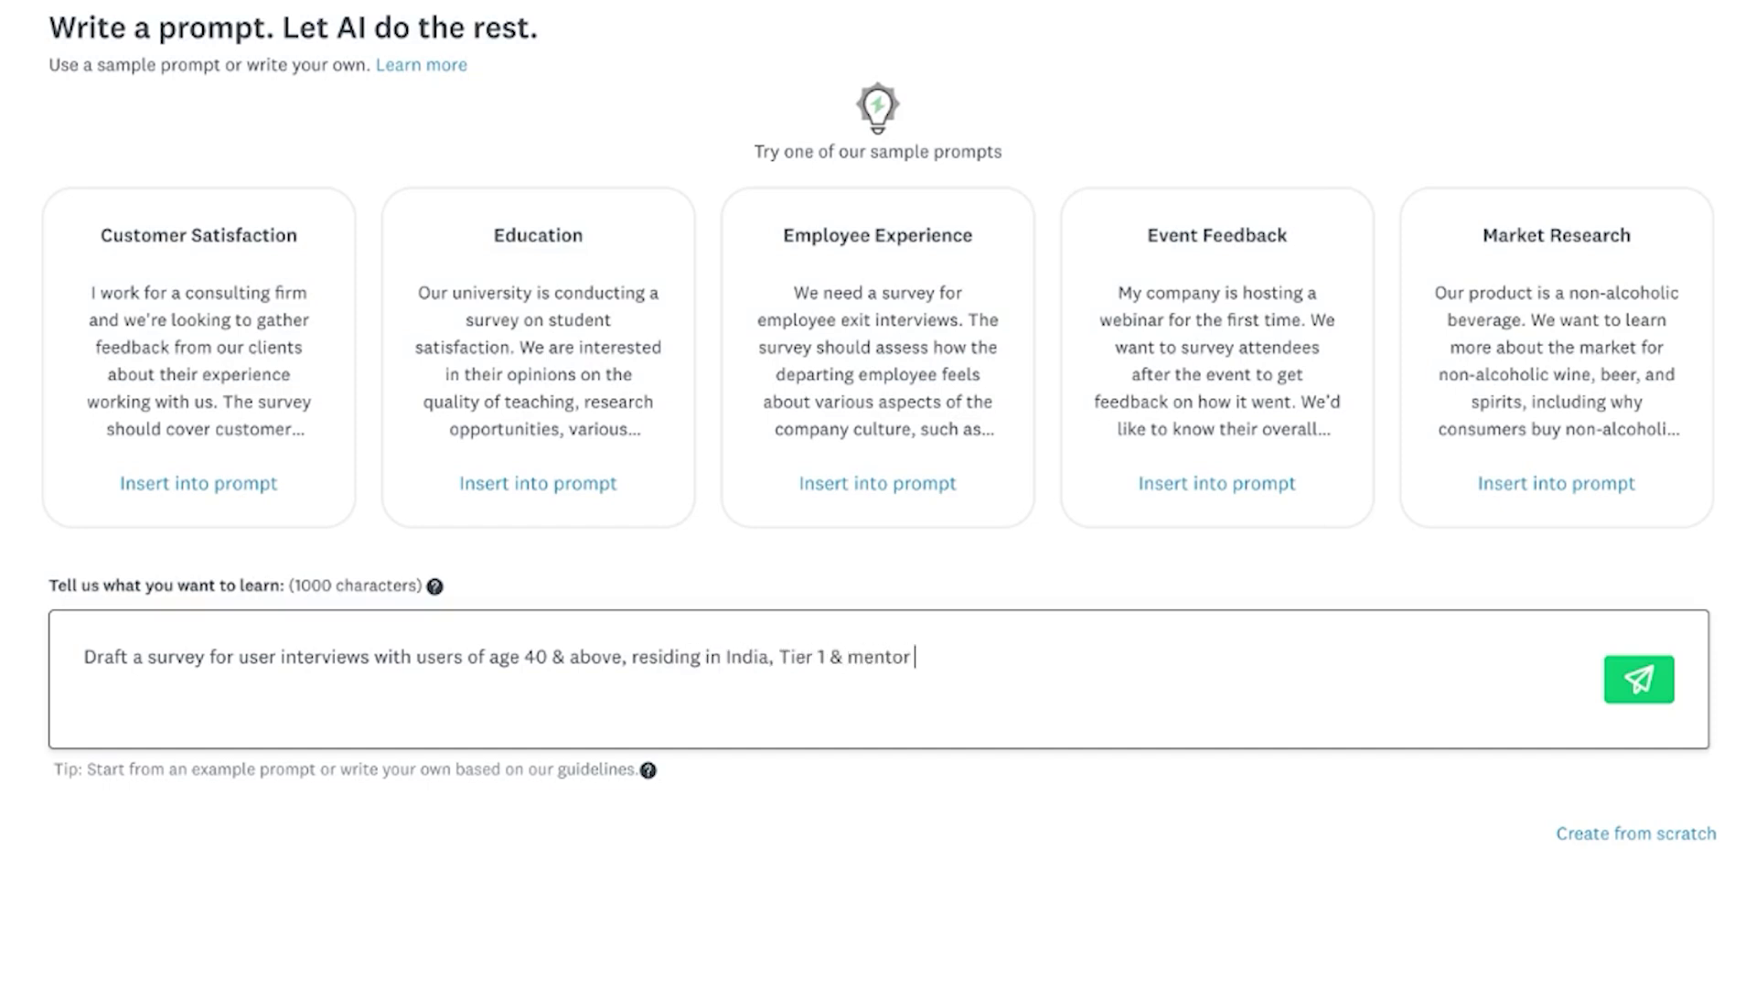
{"action": "key", "text": "BackSpace"}
{"action": "key", "text": "BackSpace"}
{"action": "type", "text": "tro coties. The survey is to "}
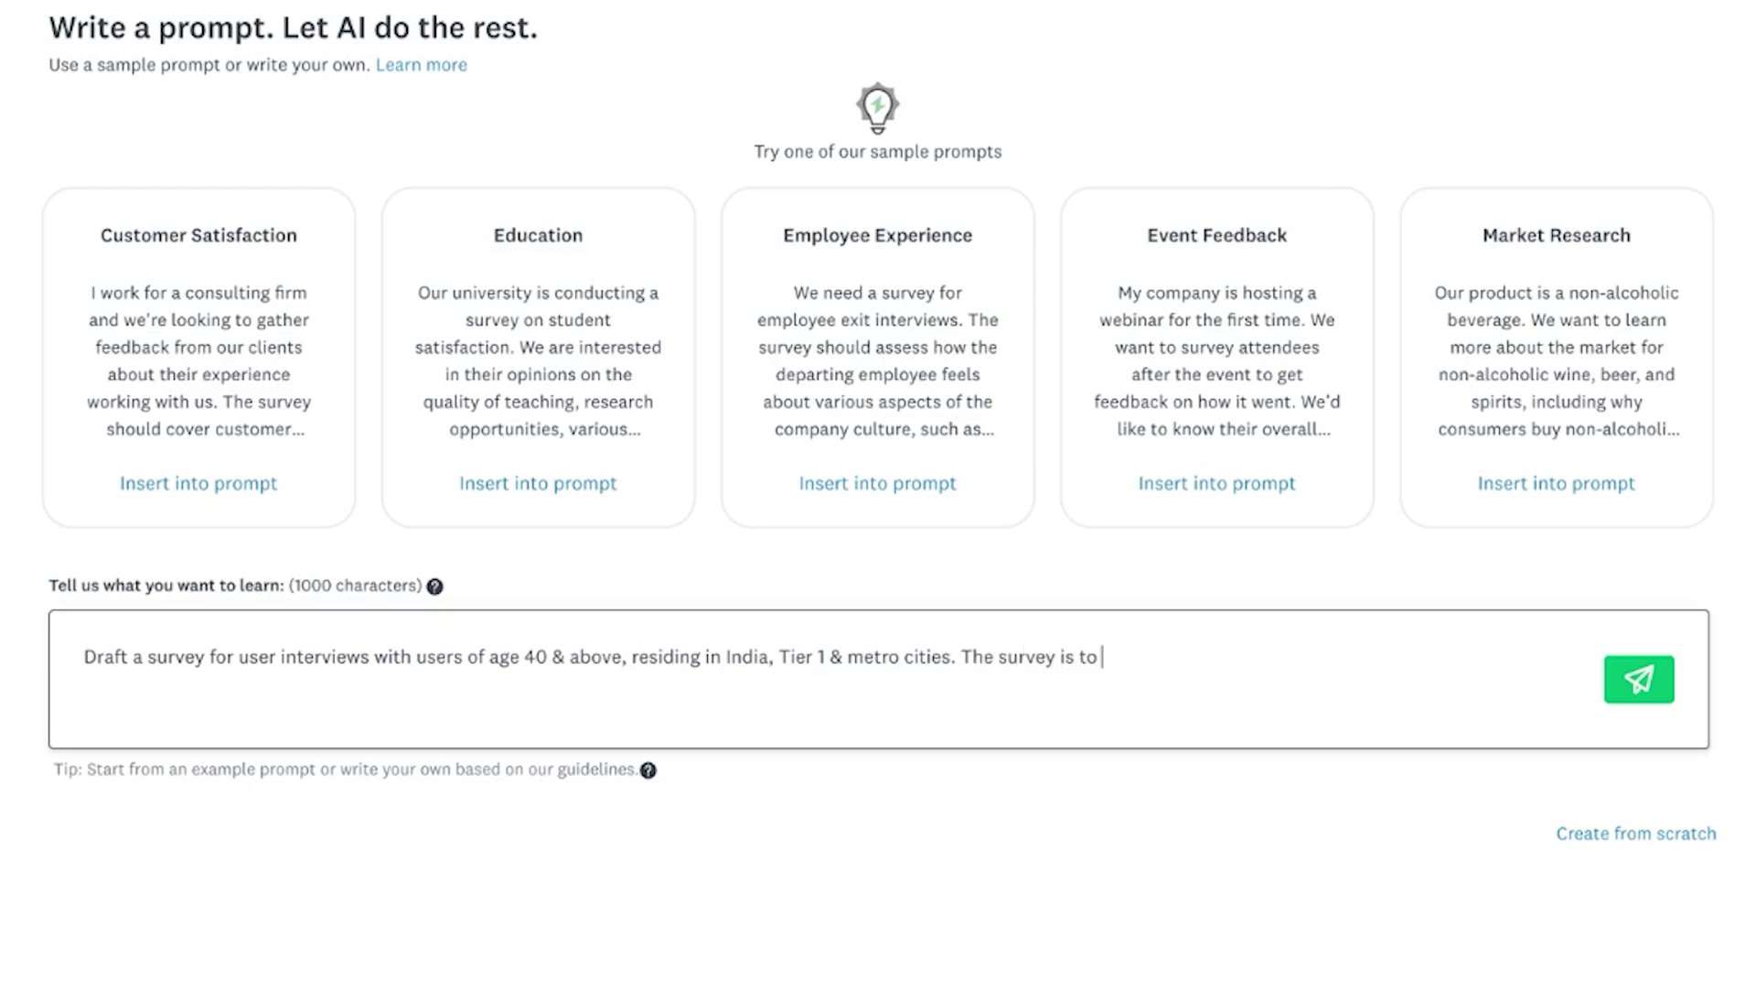
{"action": "type", "text": "understand"}
Insert ", relationship status Single" after "metro cities" in the survey prompt and return to the end of the text.
{"action": "left_click", "coordinate": [951, 657]}
{"action": "type", "text": ", relaton"}
{"action": "key", "text": "BackSpace"}
{"action": "key", "text": "BackSpace"}
{"action": "type", "text": "ionship status ing"}
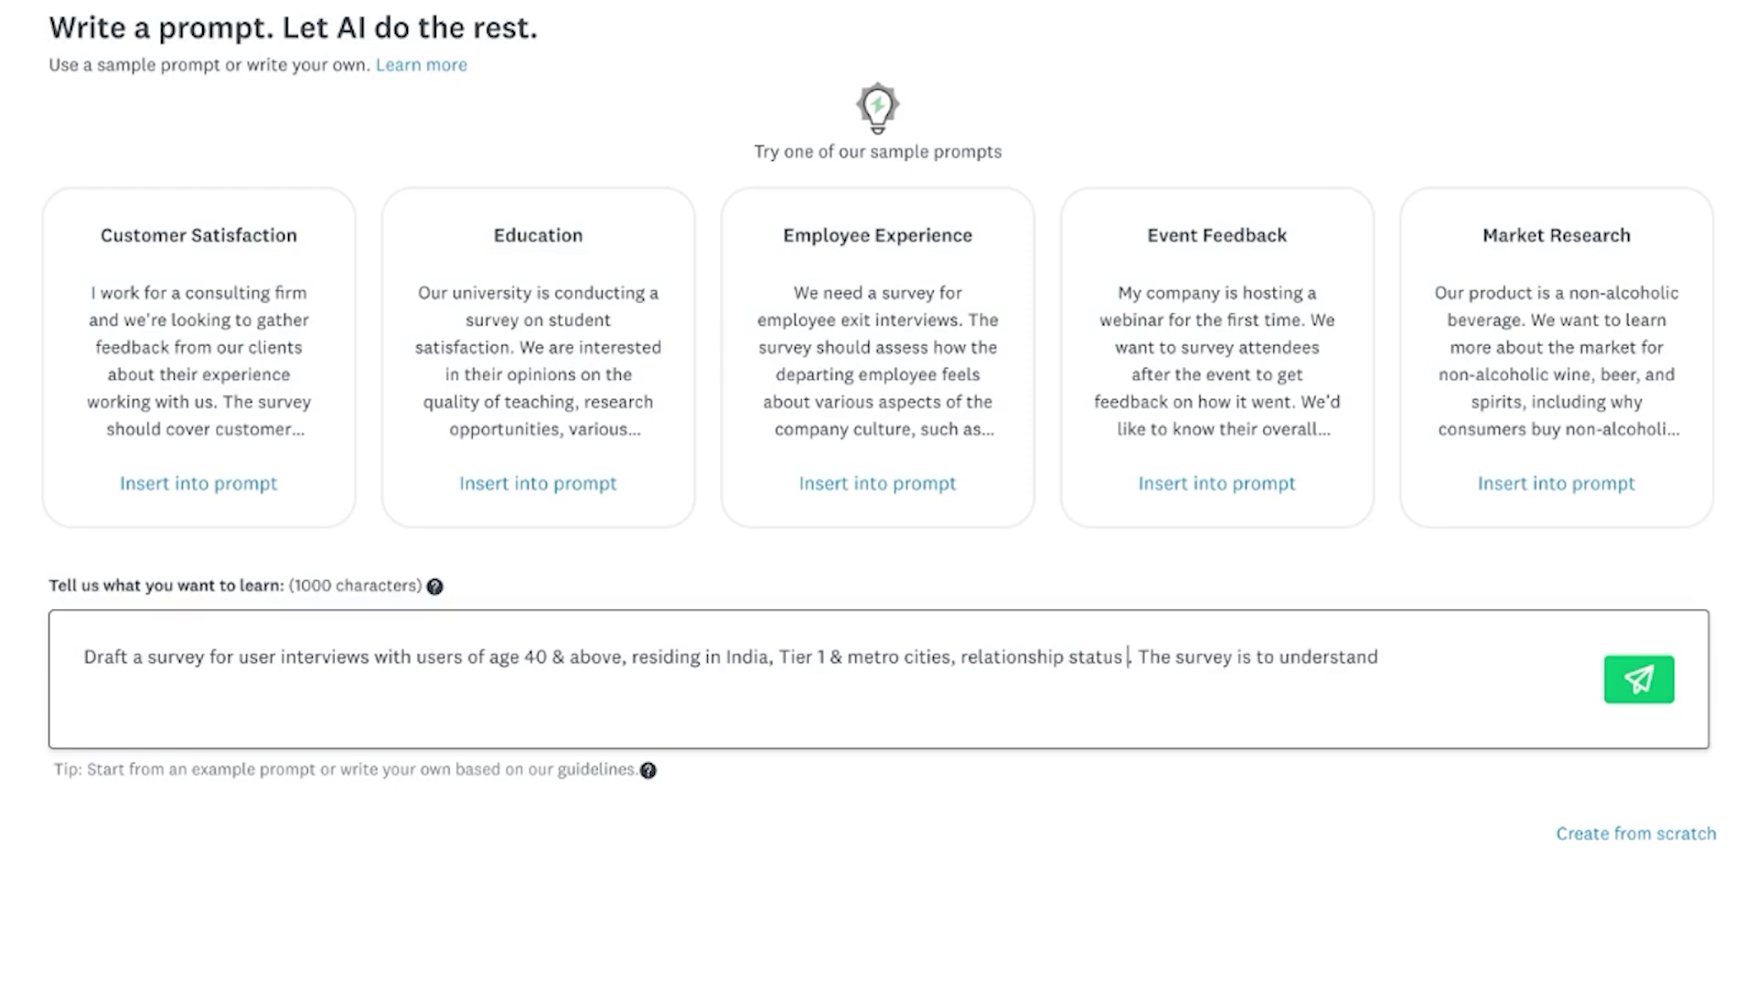
{"action": "key", "text": "BackSpace"}
{"action": "key", "text": "BackSpace"}
{"action": "key", "text": "BackSpace"}
{"action": "type", "text": "Single. The survey is to understand a"}
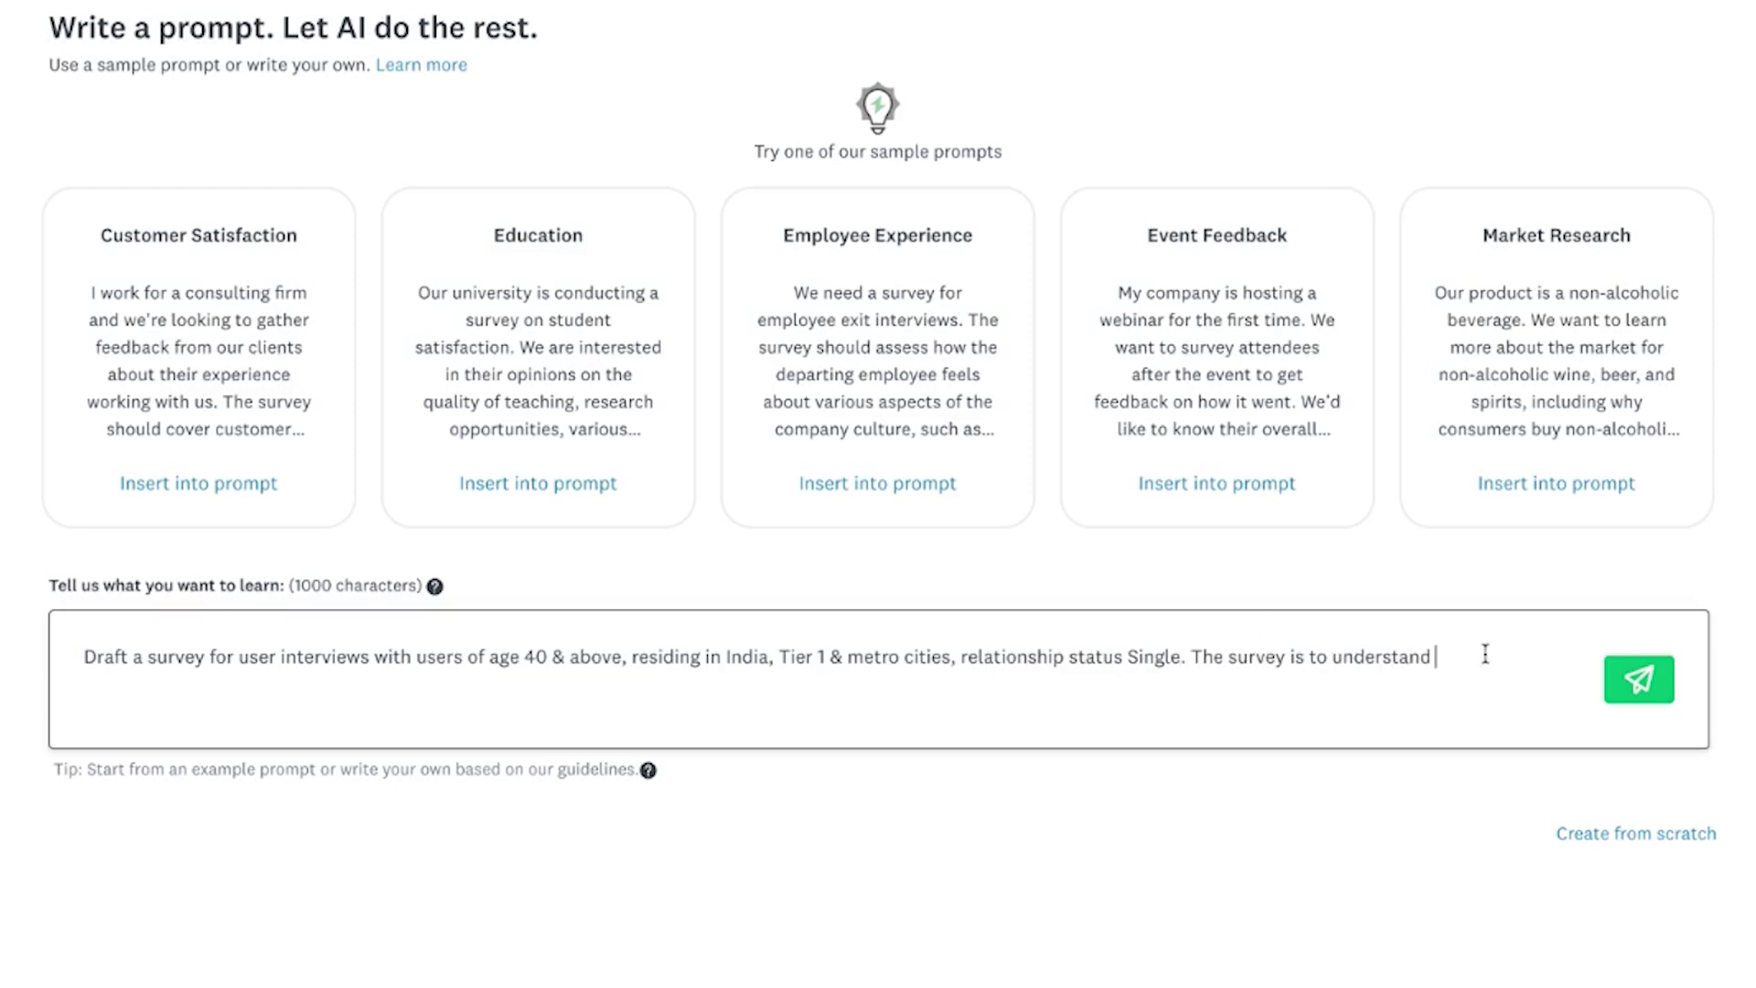
Finish the prompt with "about the dating behaviour of such users." and submit it to generate the survey.
{"action": "type", "text": "bout the dating behaviour of such users"}
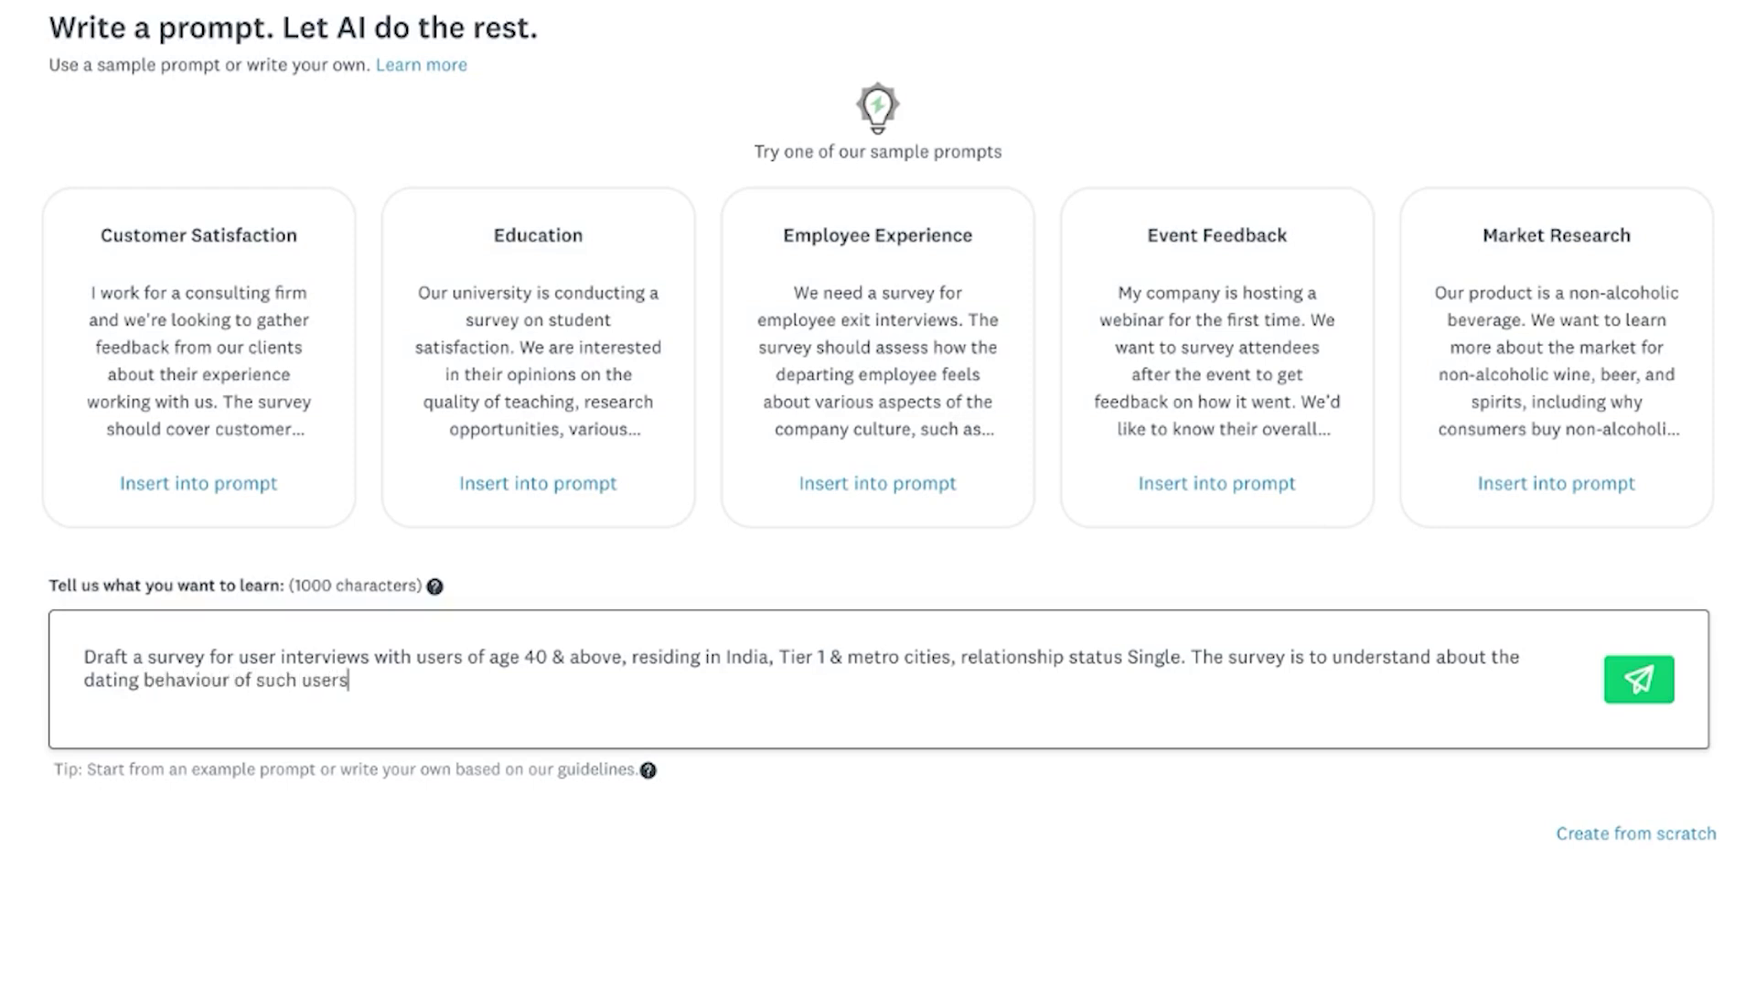
{"action": "type", "text": "."}
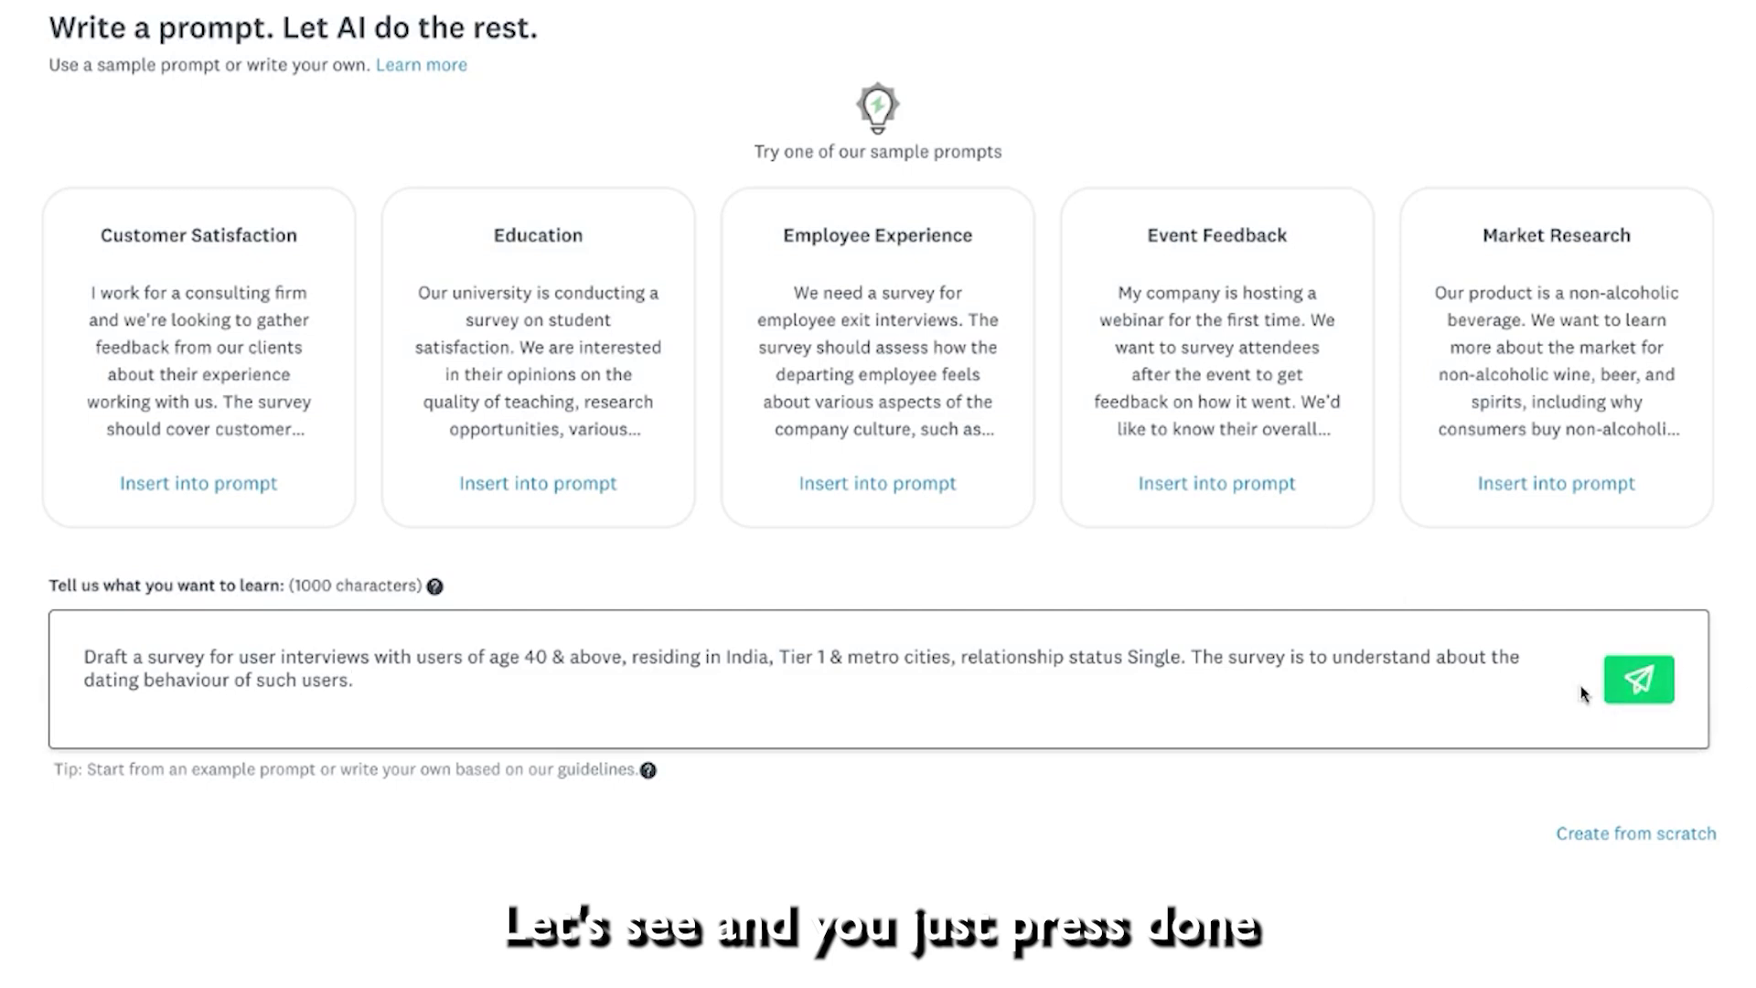
{"action": "left_click", "coordinate": [1651, 698]}
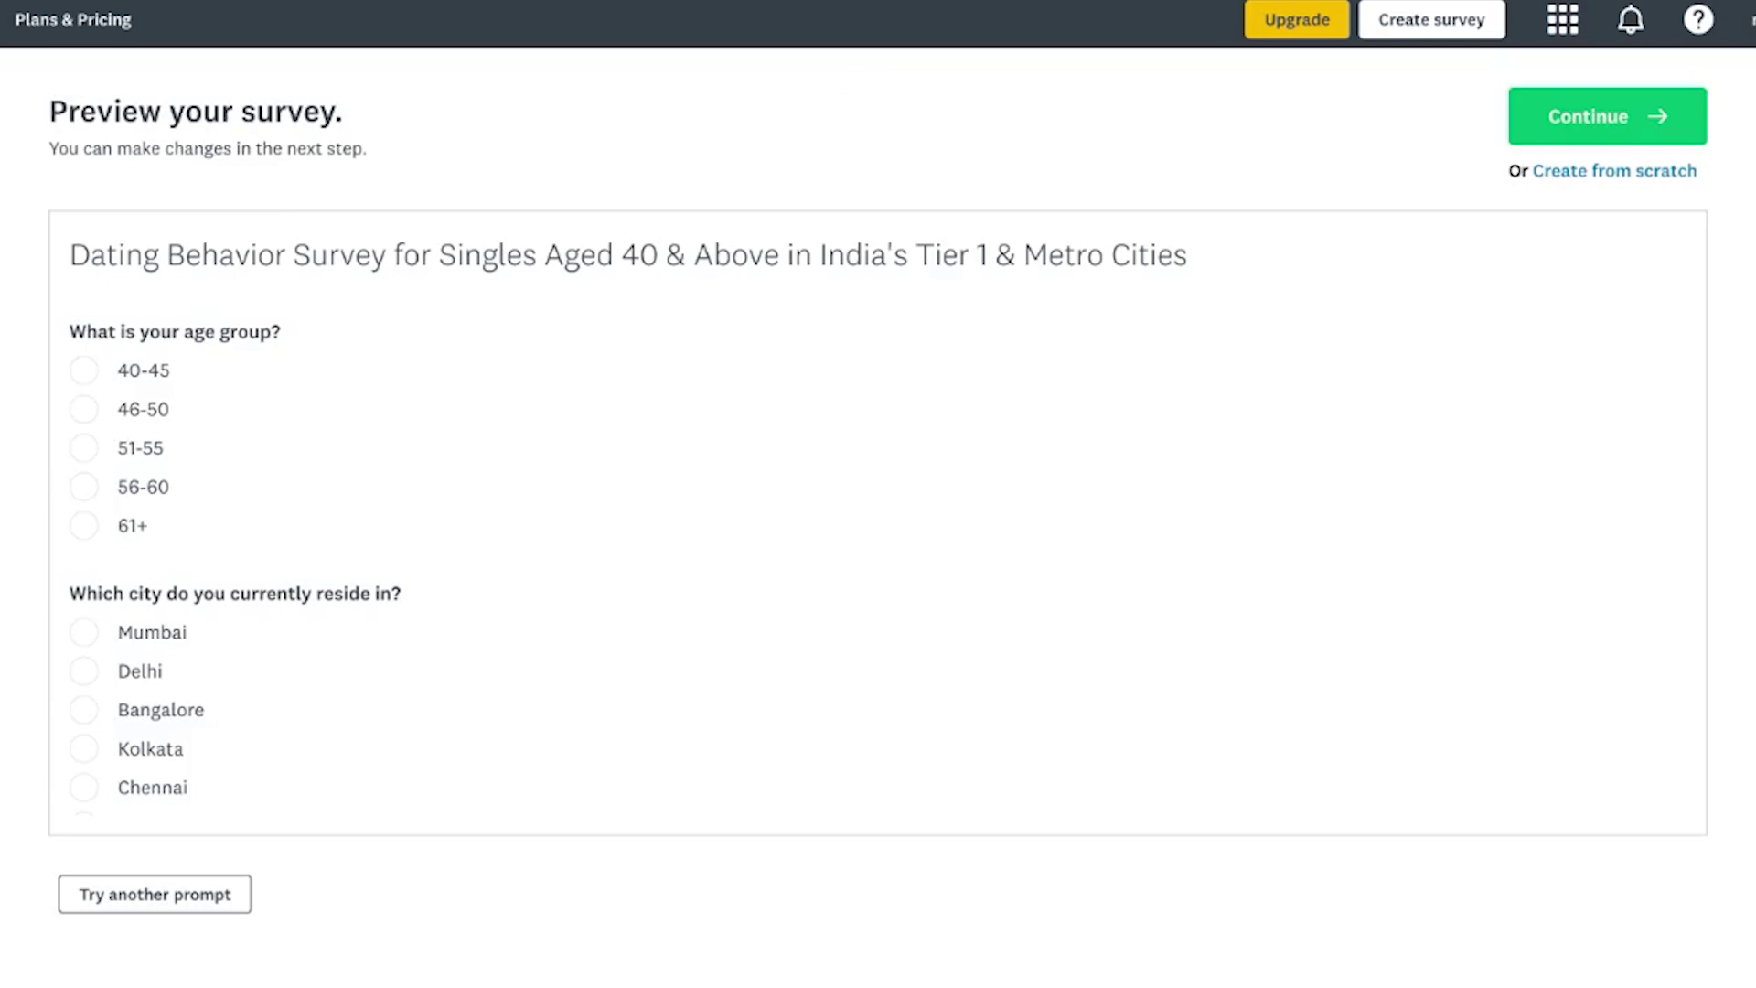
Examine the questions and answer options in the generated survey preview, from age group and city to dating challenges and events.
{"action": "scroll", "coordinate": [878, 522], "scroll_direction": "down", "scroll_amount": 3}
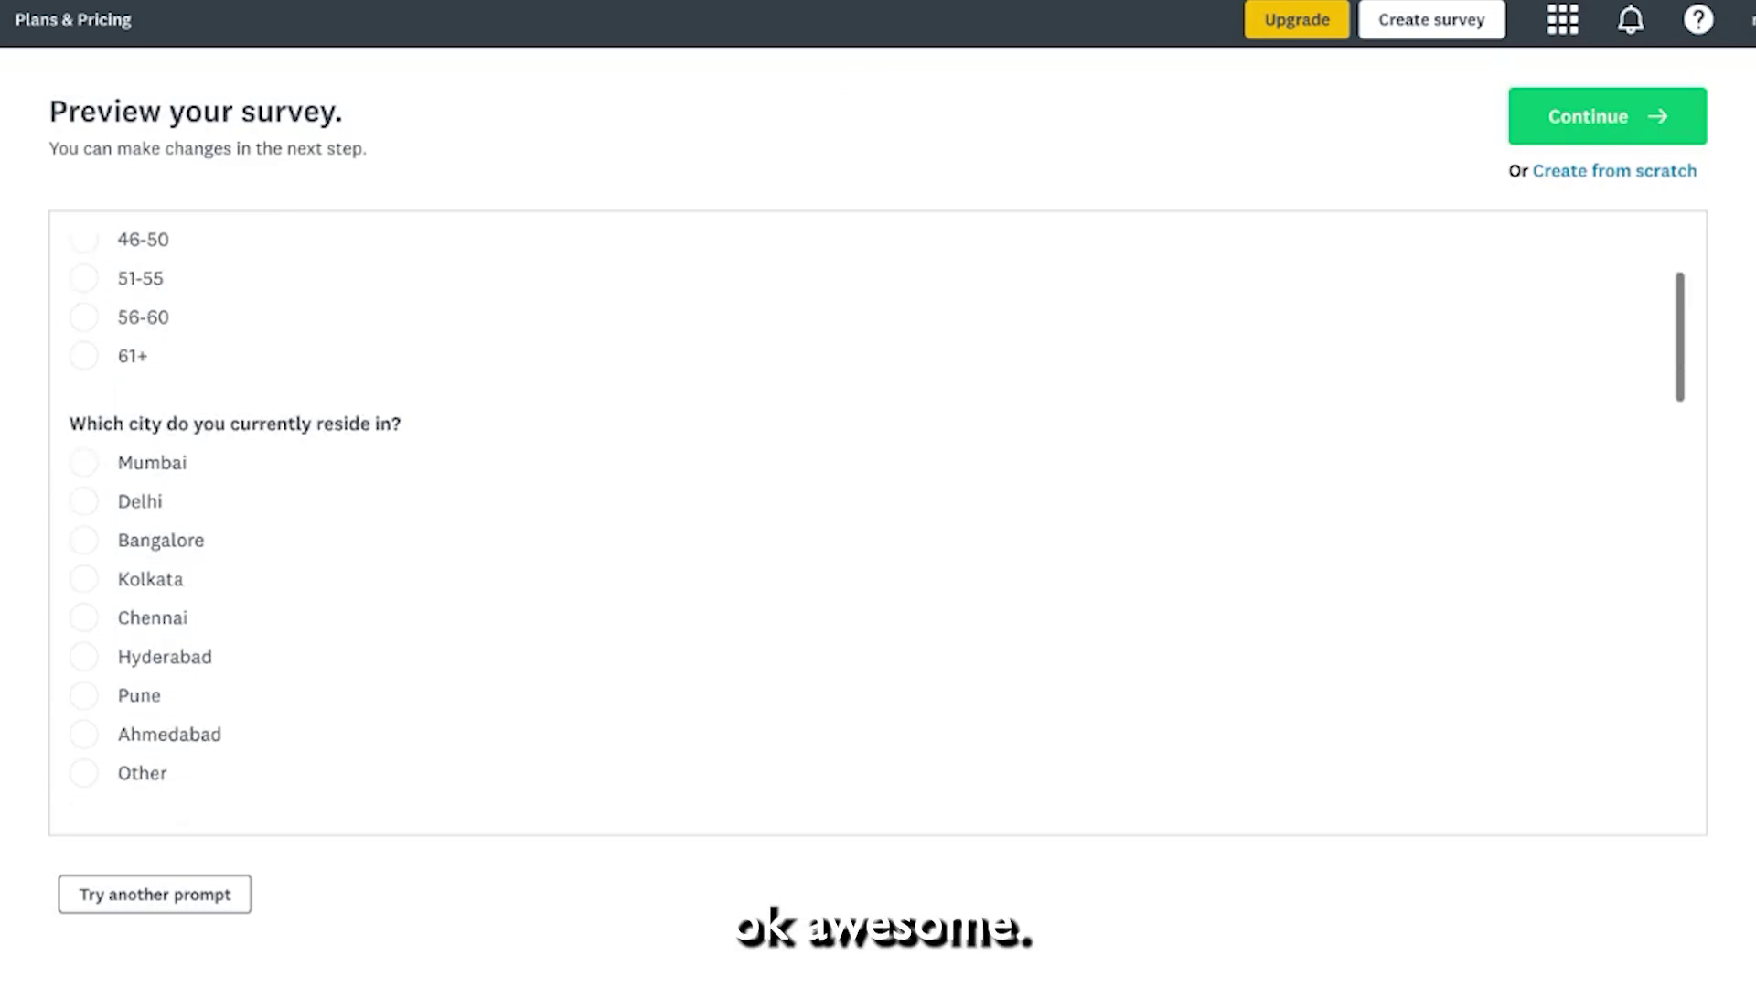
{"action": "scroll", "coordinate": [878, 521], "scroll_direction": "up", "scroll_amount": 3}
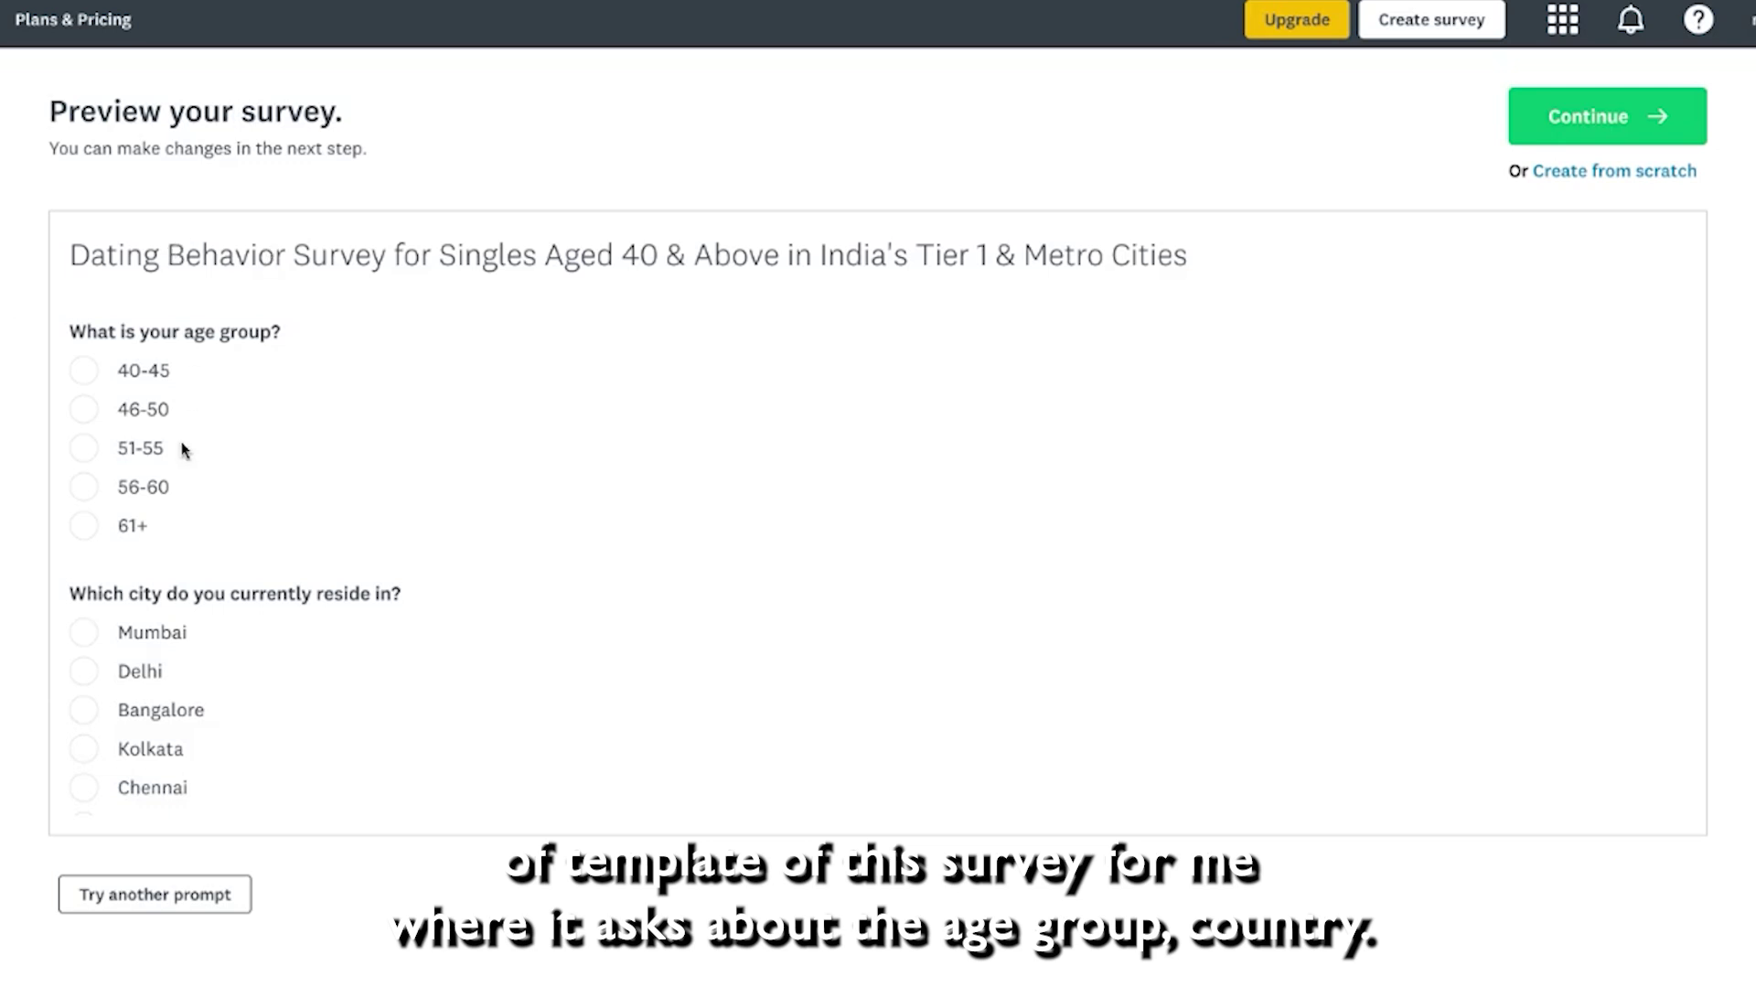
{"action": "scroll", "coordinate": [183, 449], "scroll_direction": "down", "scroll_amount": 7}
{"action": "scroll", "coordinate": [183, 449], "scroll_direction": "up", "scroll_amount": 2}
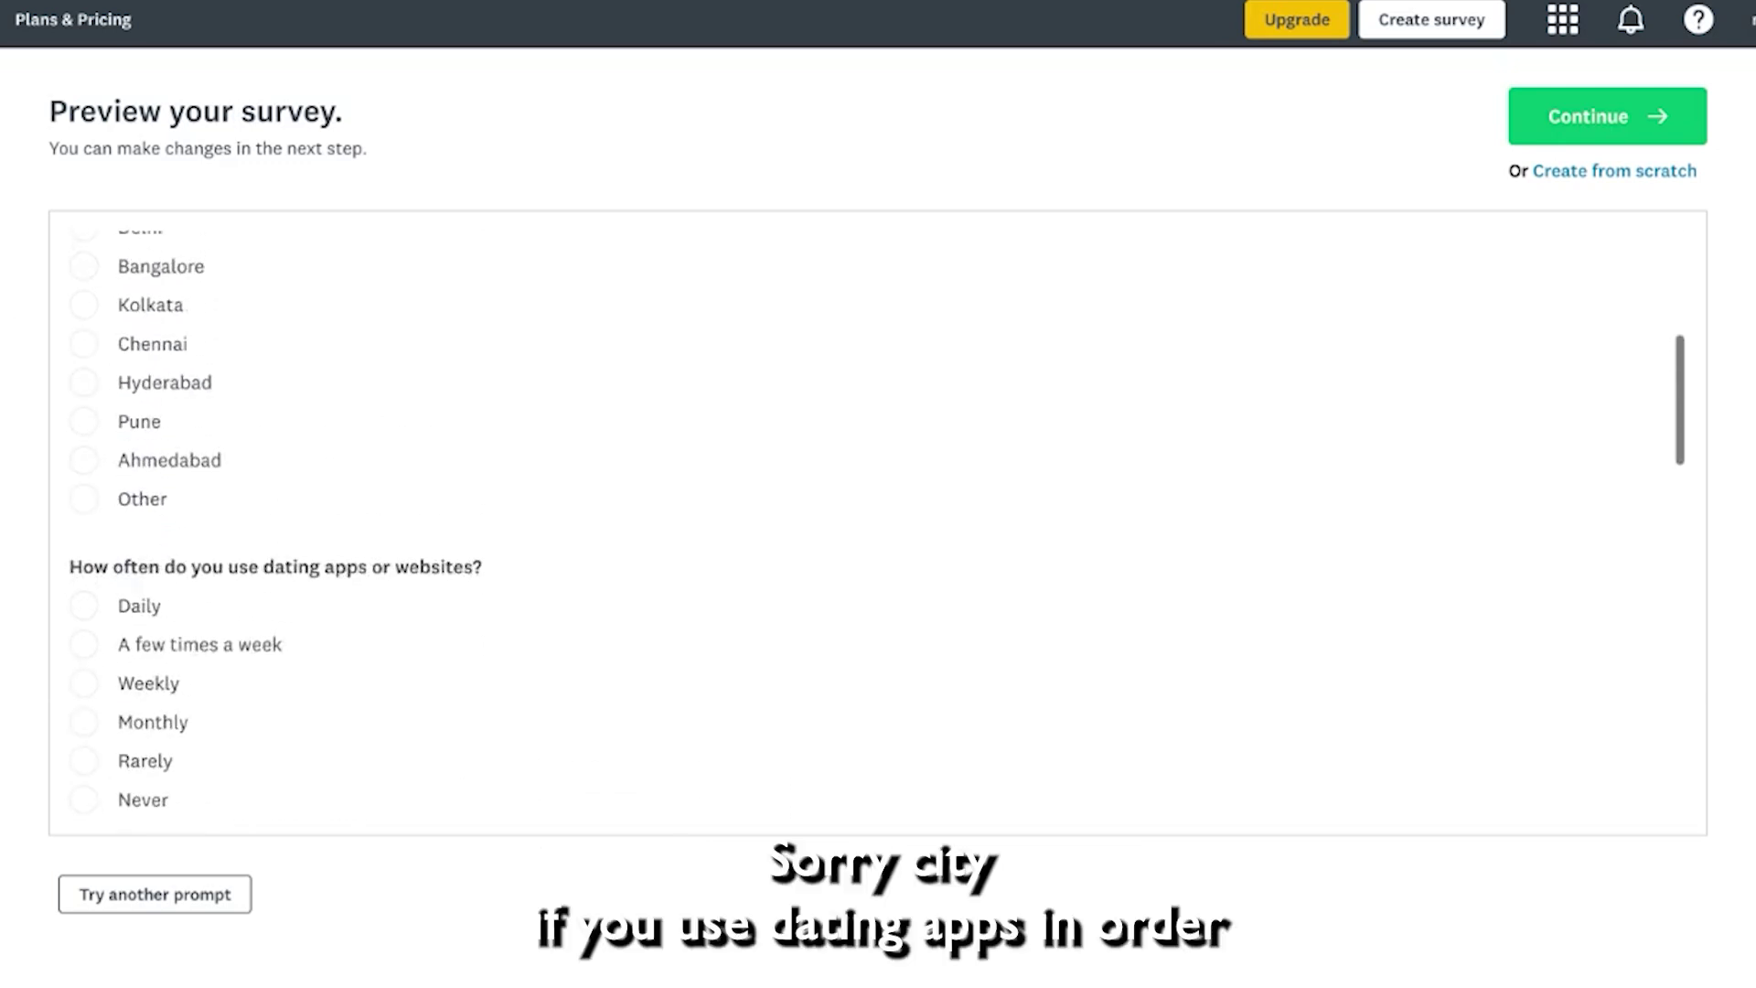
{"action": "scroll", "coordinate": [501, 396], "scroll_direction": "down", "scroll_amount": 3}
{"action": "scroll", "coordinate": [220, 612], "scroll_direction": "down", "scroll_amount": 4}
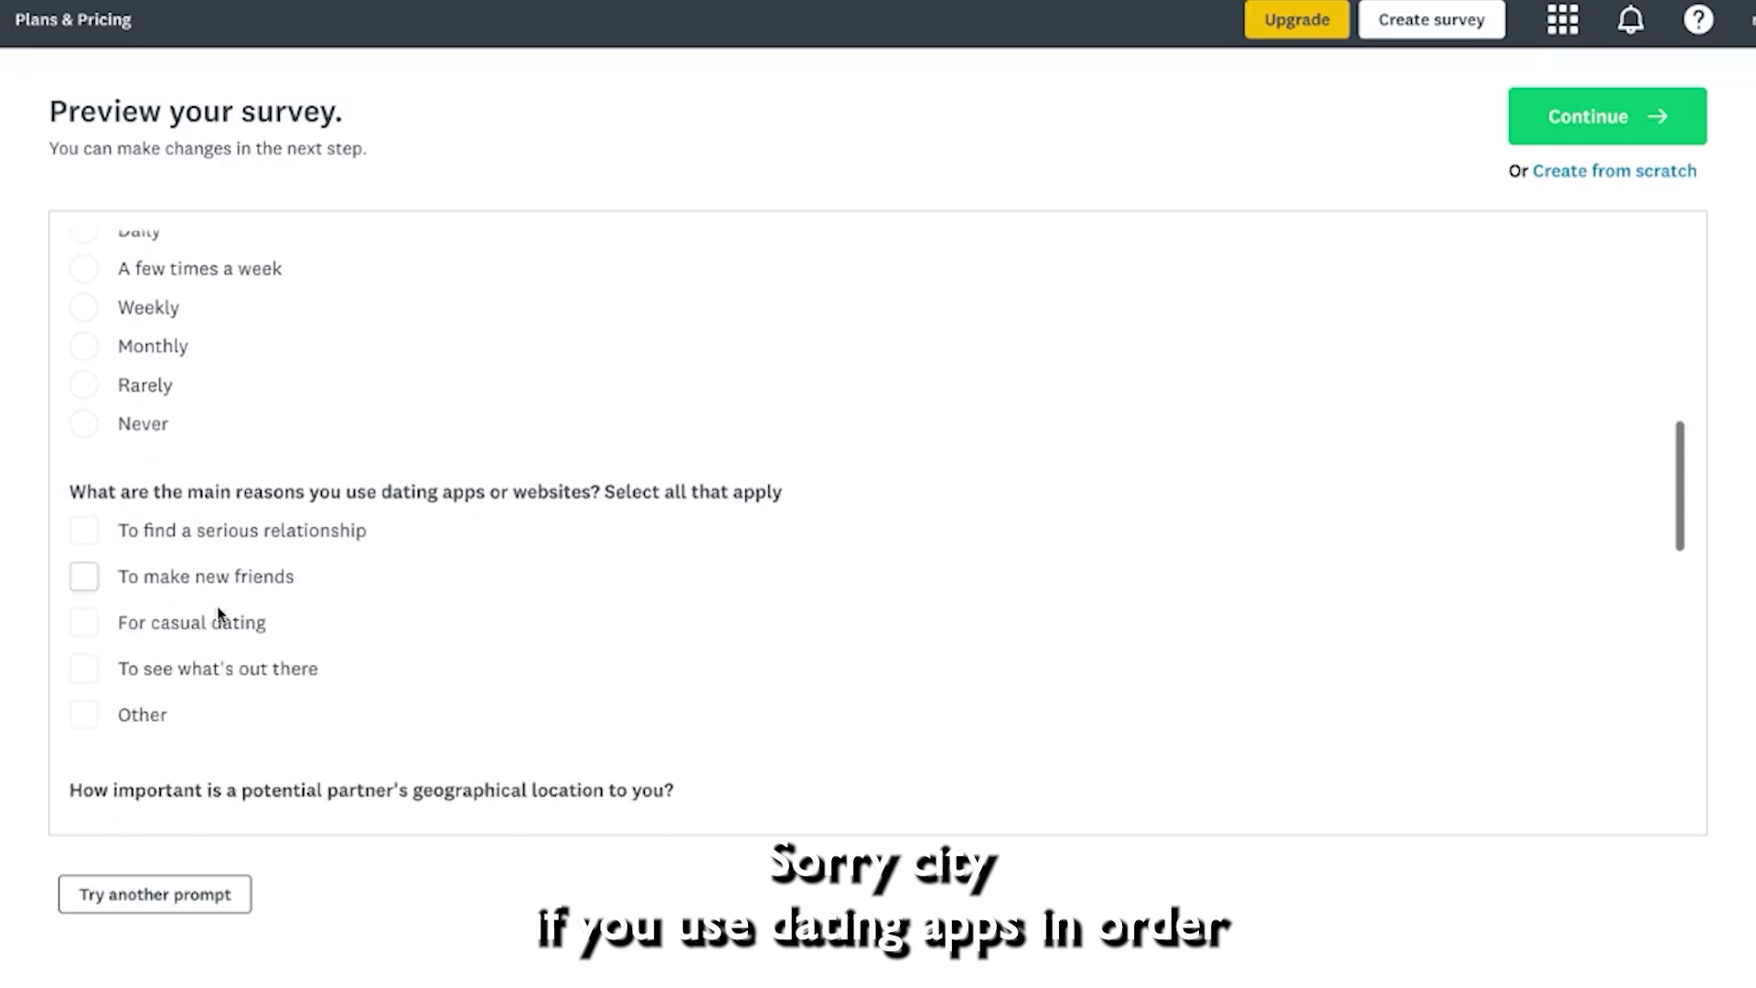
{"action": "scroll", "coordinate": [220, 612], "scroll_direction": "down", "scroll_amount": 5}
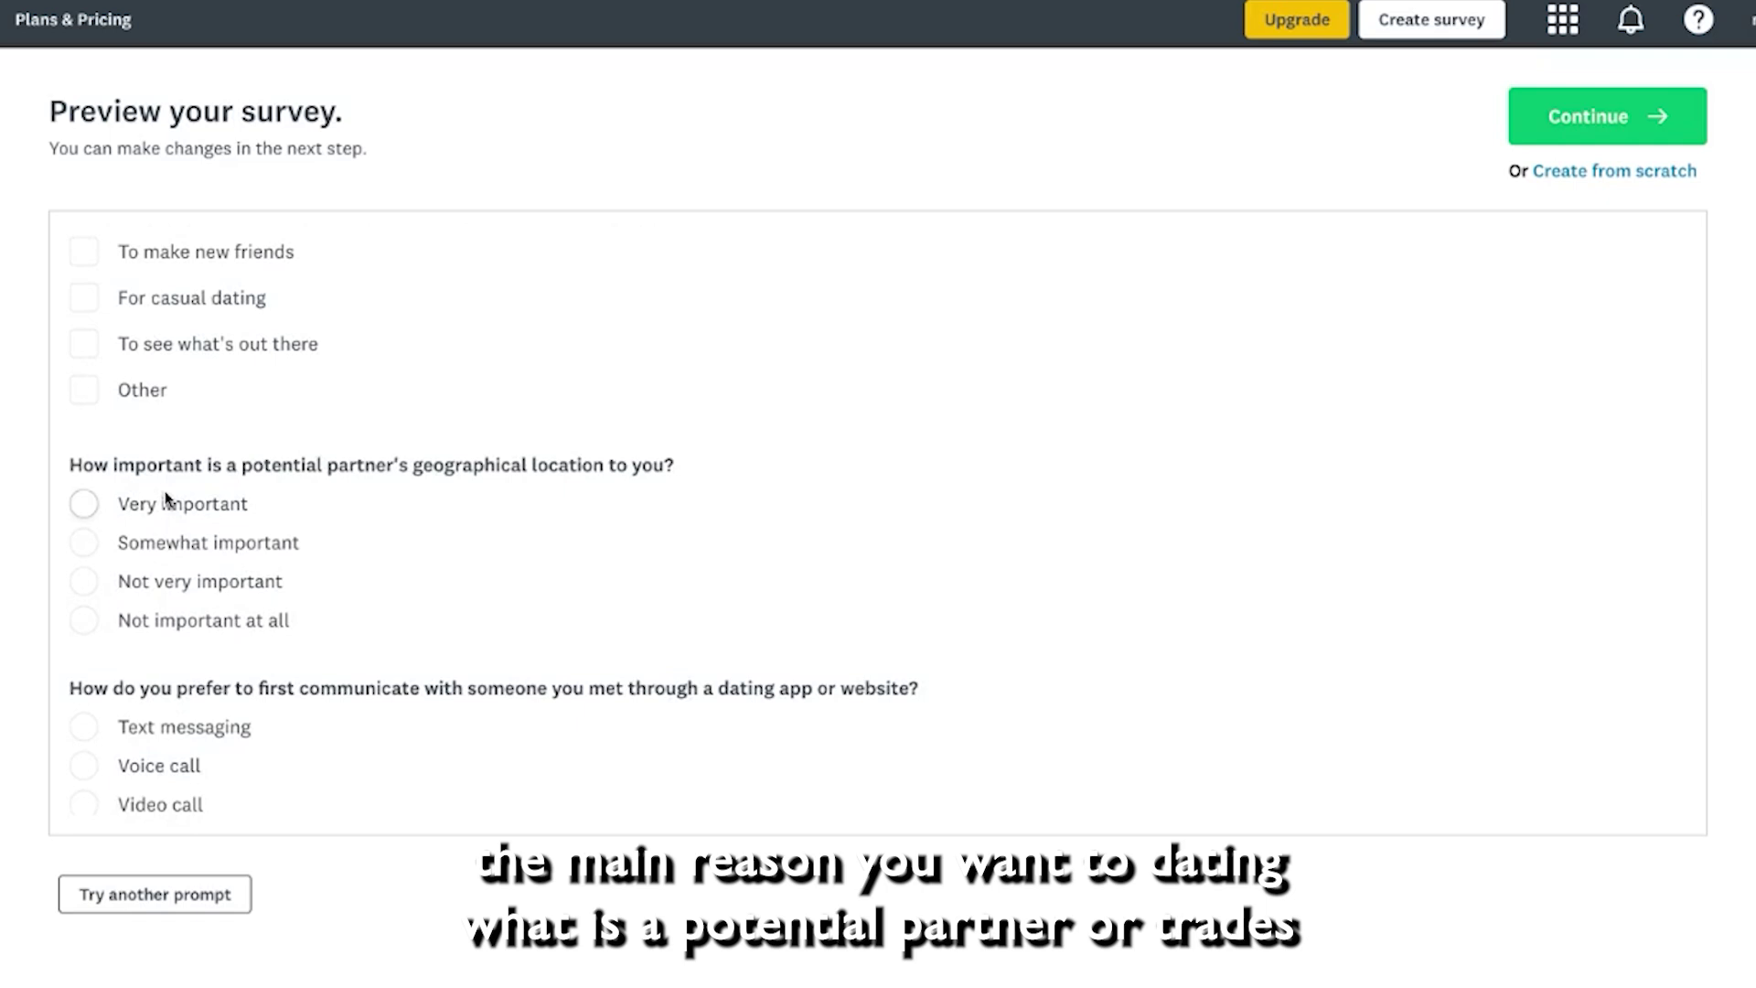
{"action": "scroll", "coordinate": [165, 501], "scroll_direction": "down", "scroll_amount": 2}
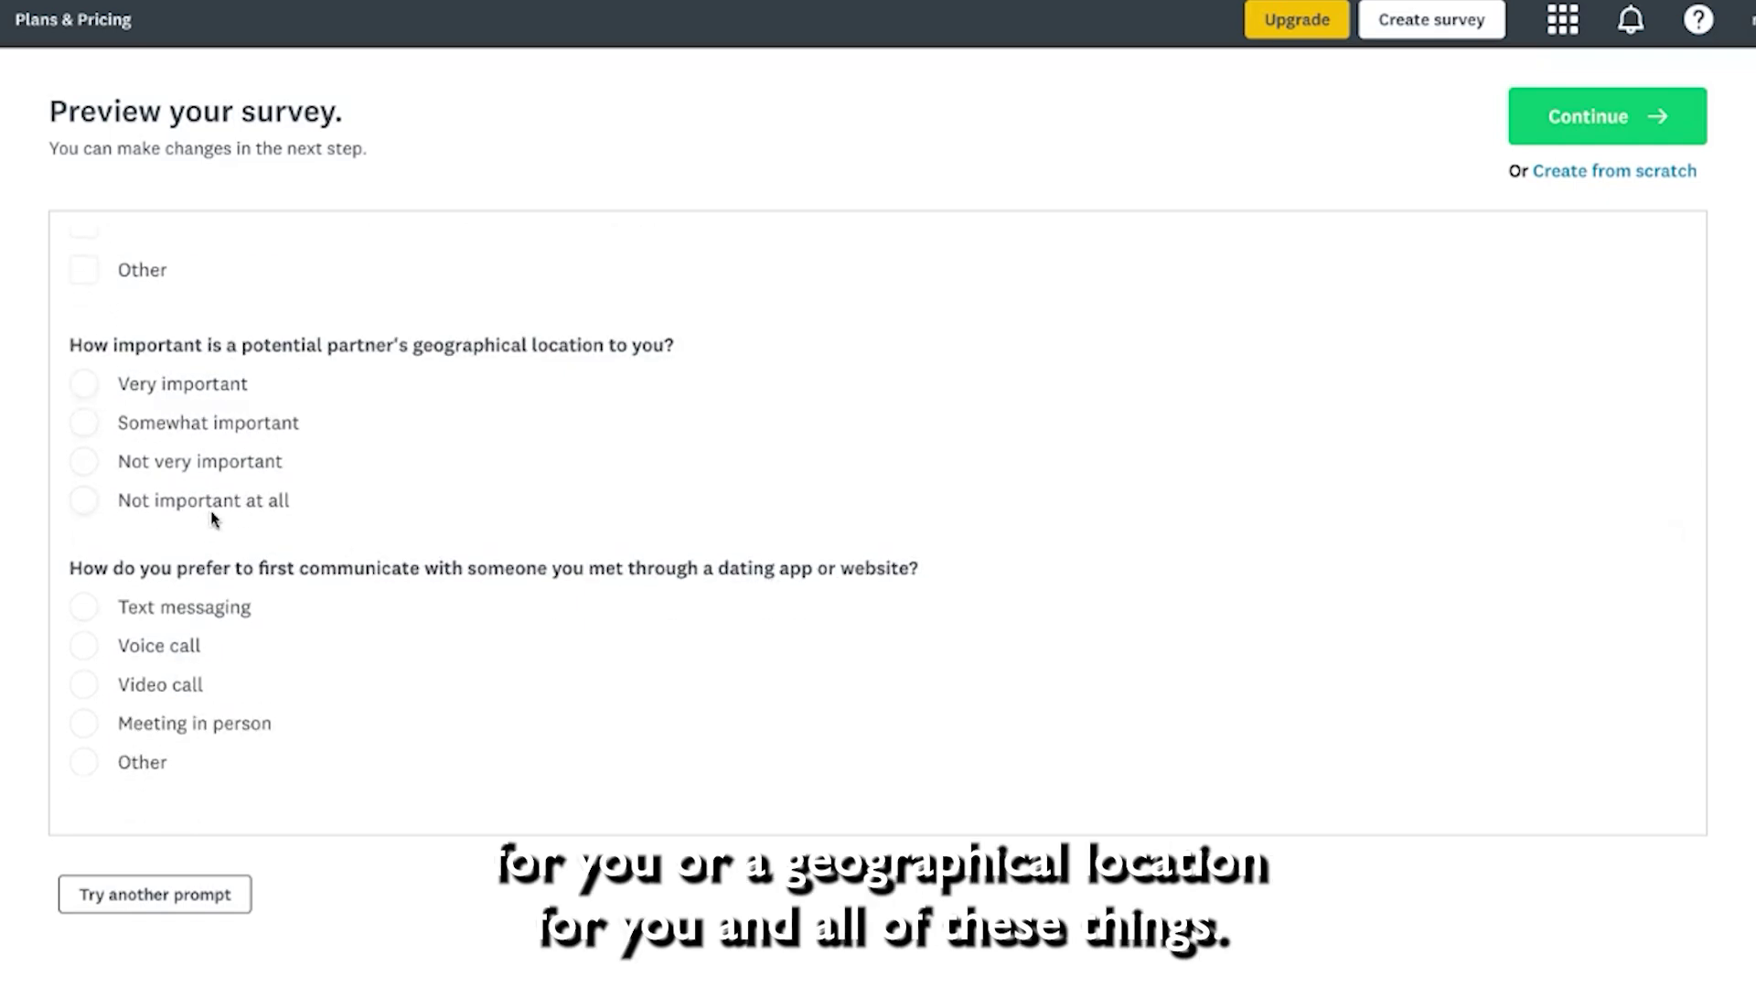
{"action": "scroll", "coordinate": [212, 518], "scroll_direction": "down", "scroll_amount": 8}
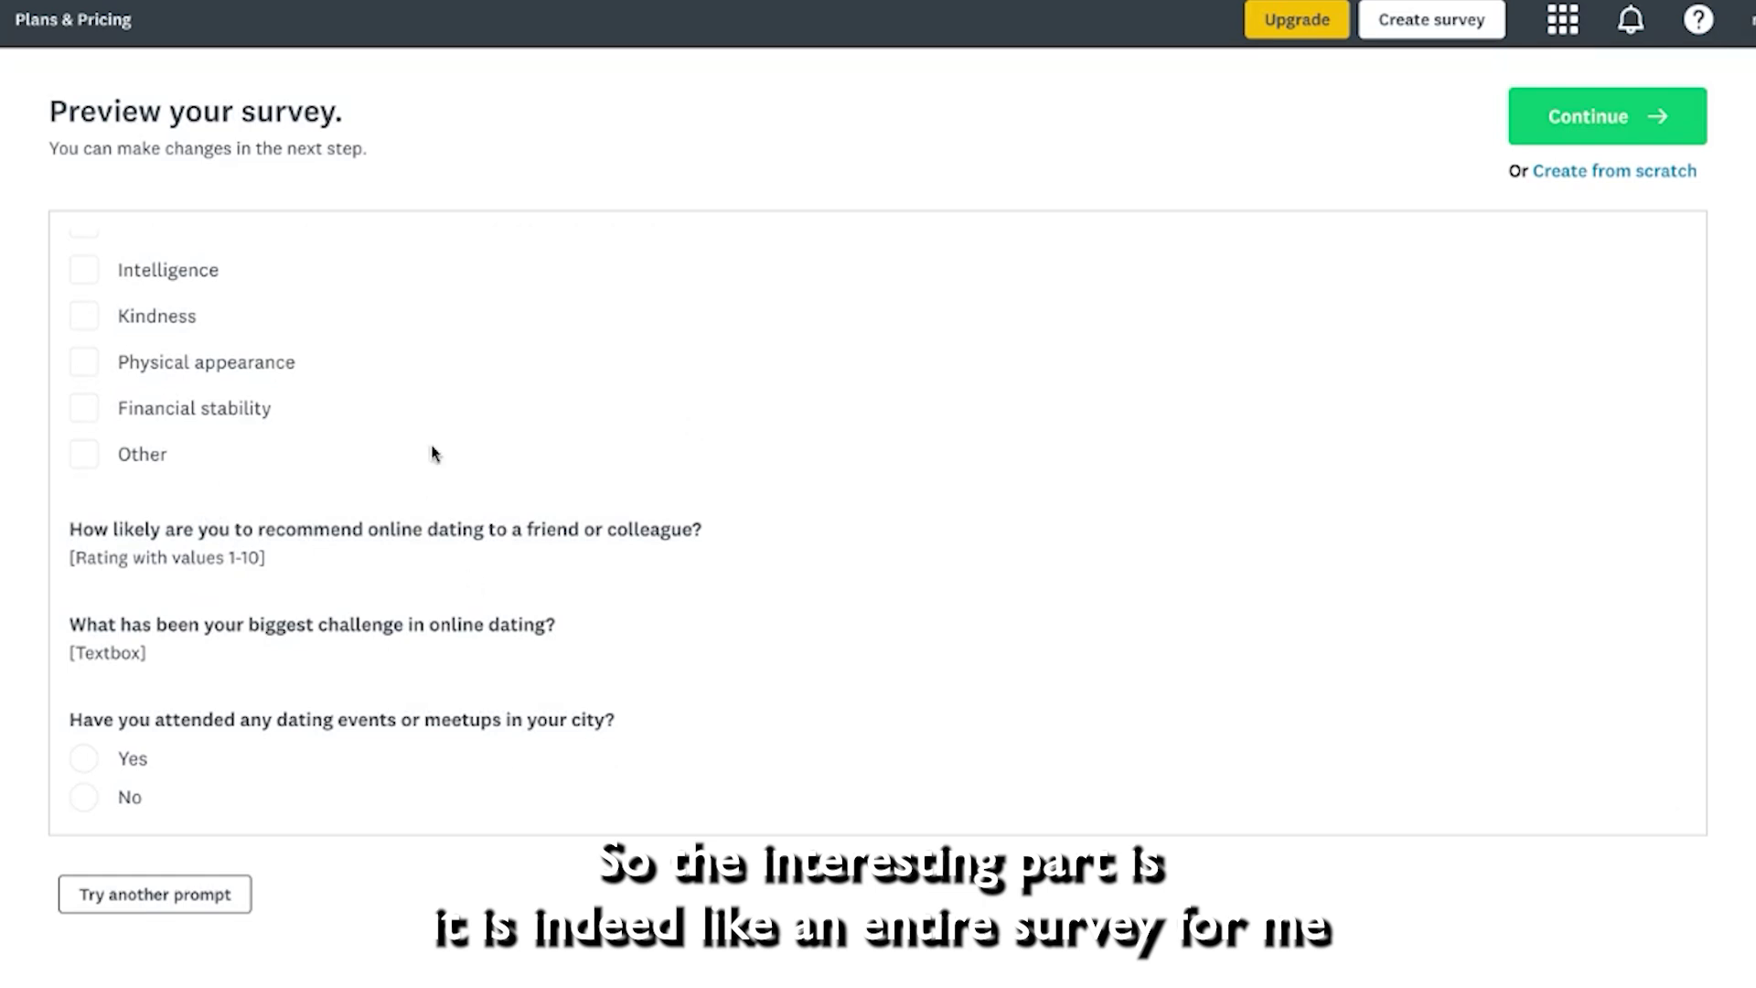
{"action": "scroll", "coordinate": [432, 452], "scroll_direction": "up", "scroll_amount": 10}
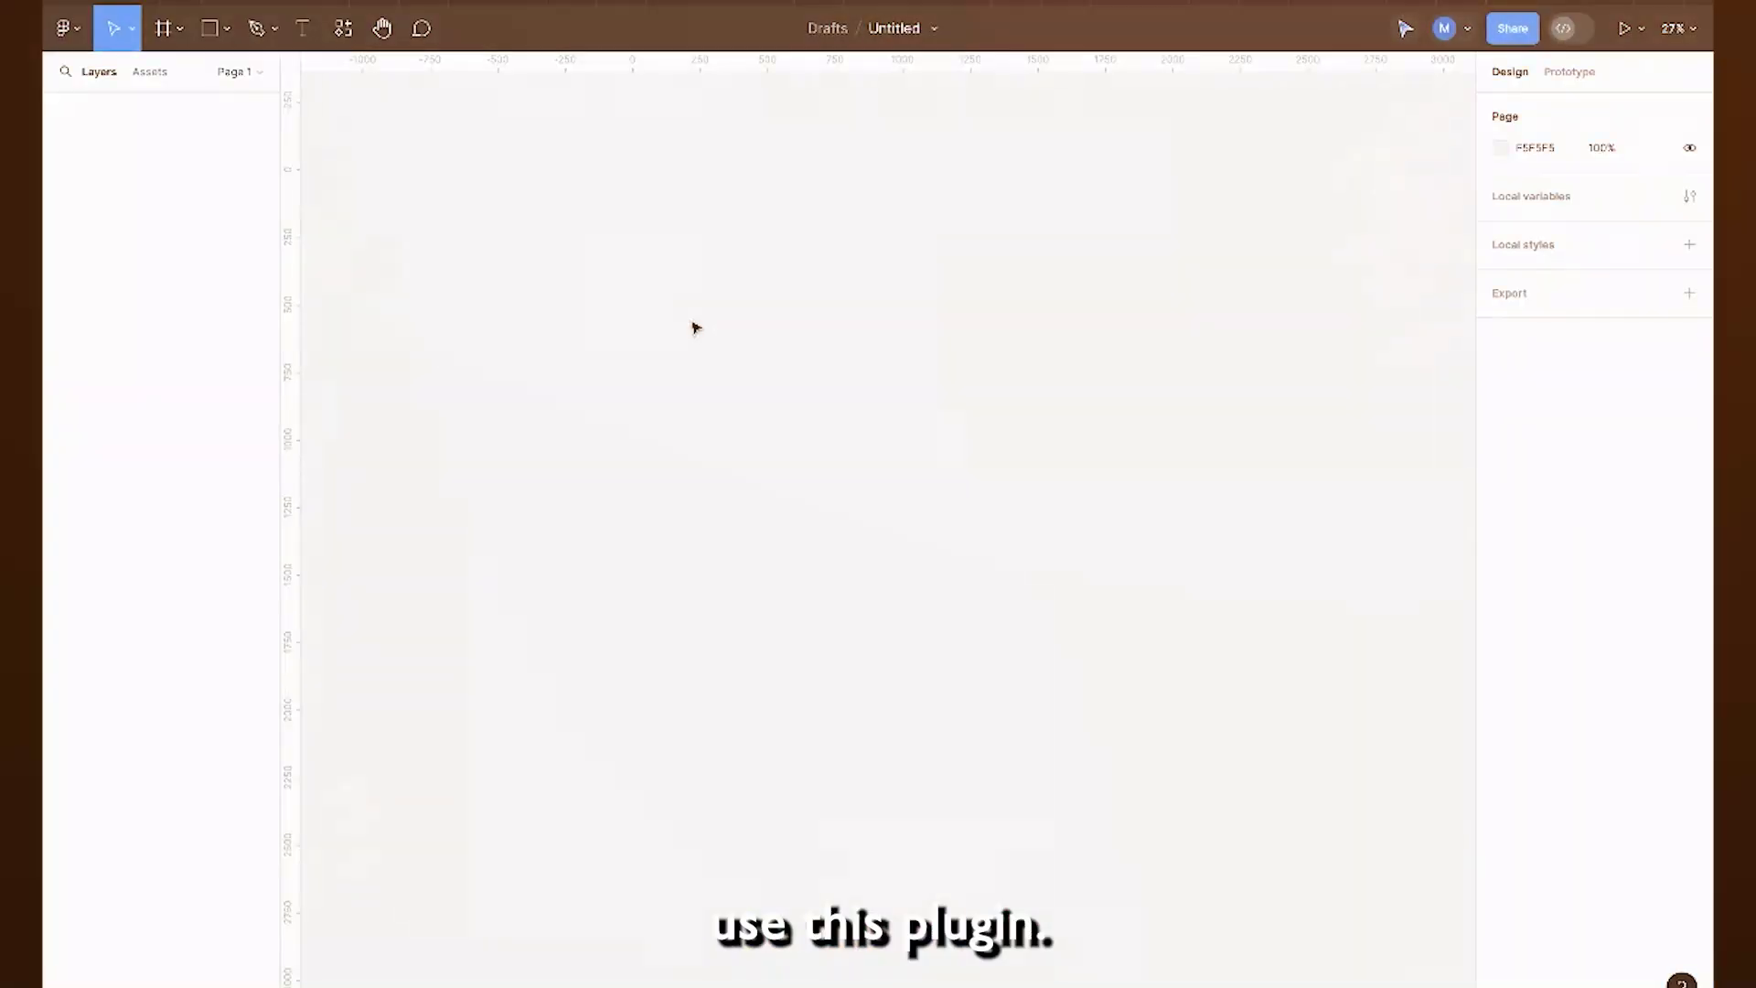
Switch to the blank Figma draft and run the Wireframe Designer plugin.
{"action": "right_click", "coordinate": [695, 327]}
{"action": "mouse_move", "coordinate": [731, 486]}
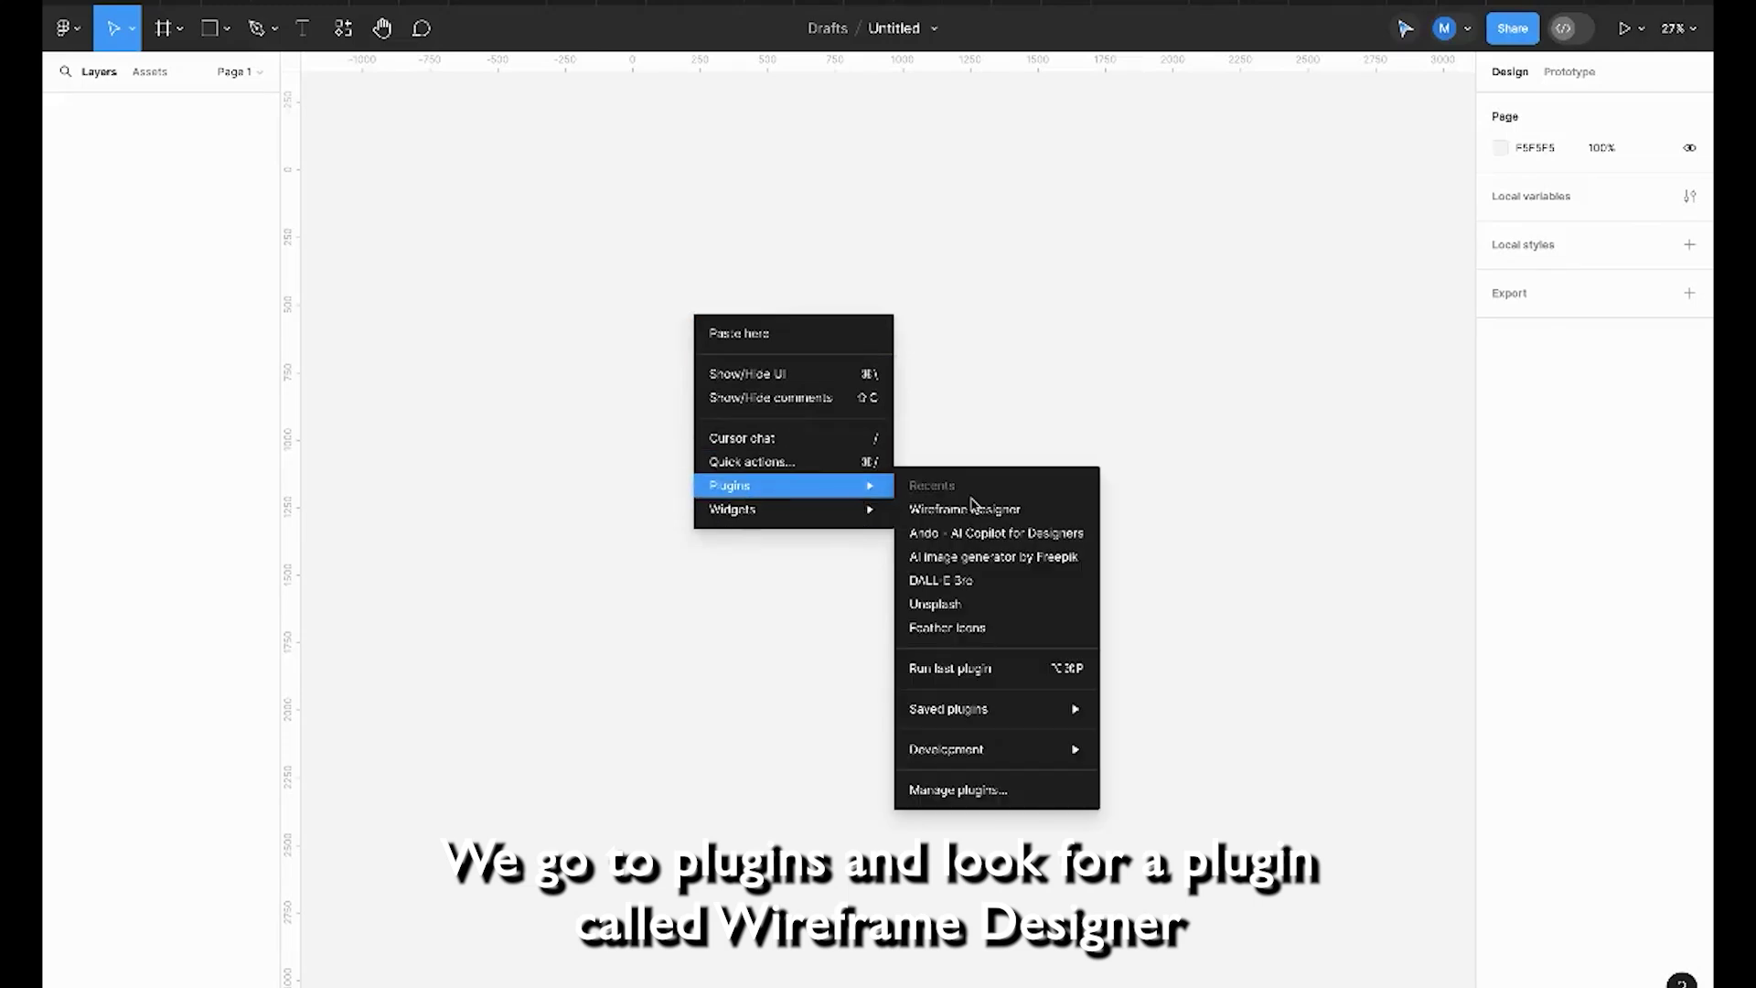
{"action": "left_click", "coordinate": [967, 505]}
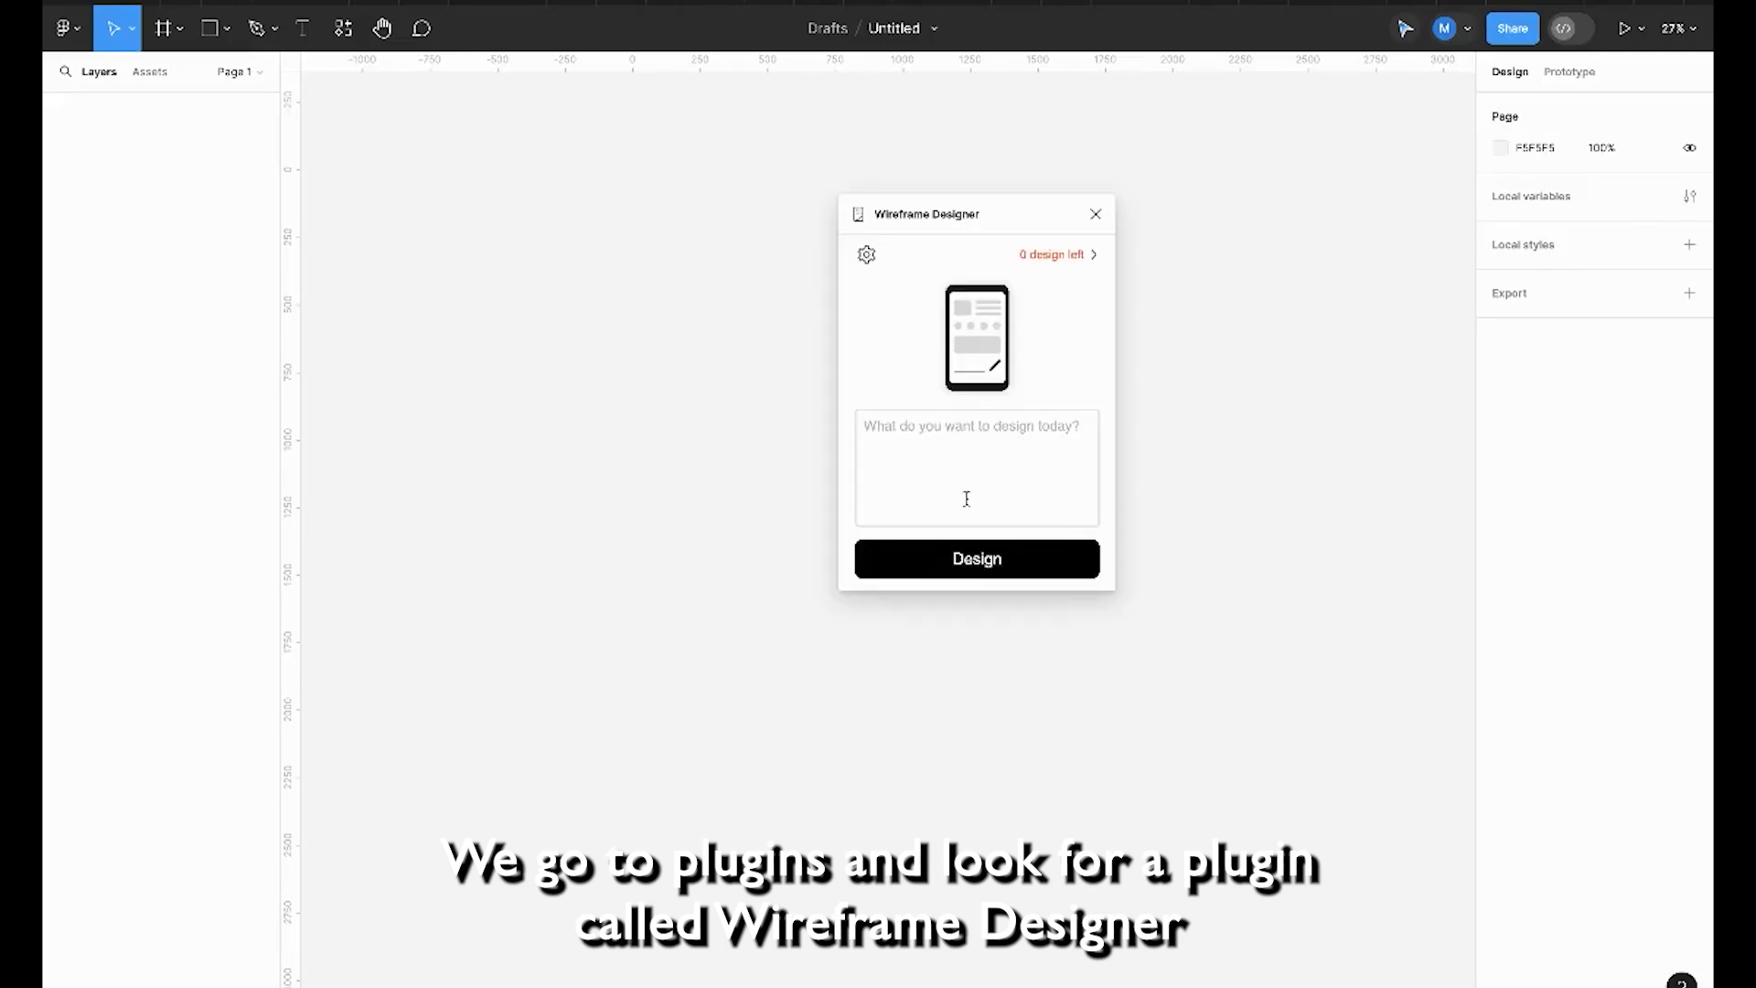
Enter the wireframe prompt "Design the home screen of a dating app, for people age 40+ living in India.".
{"action": "left_click", "coordinate": [903, 432]}
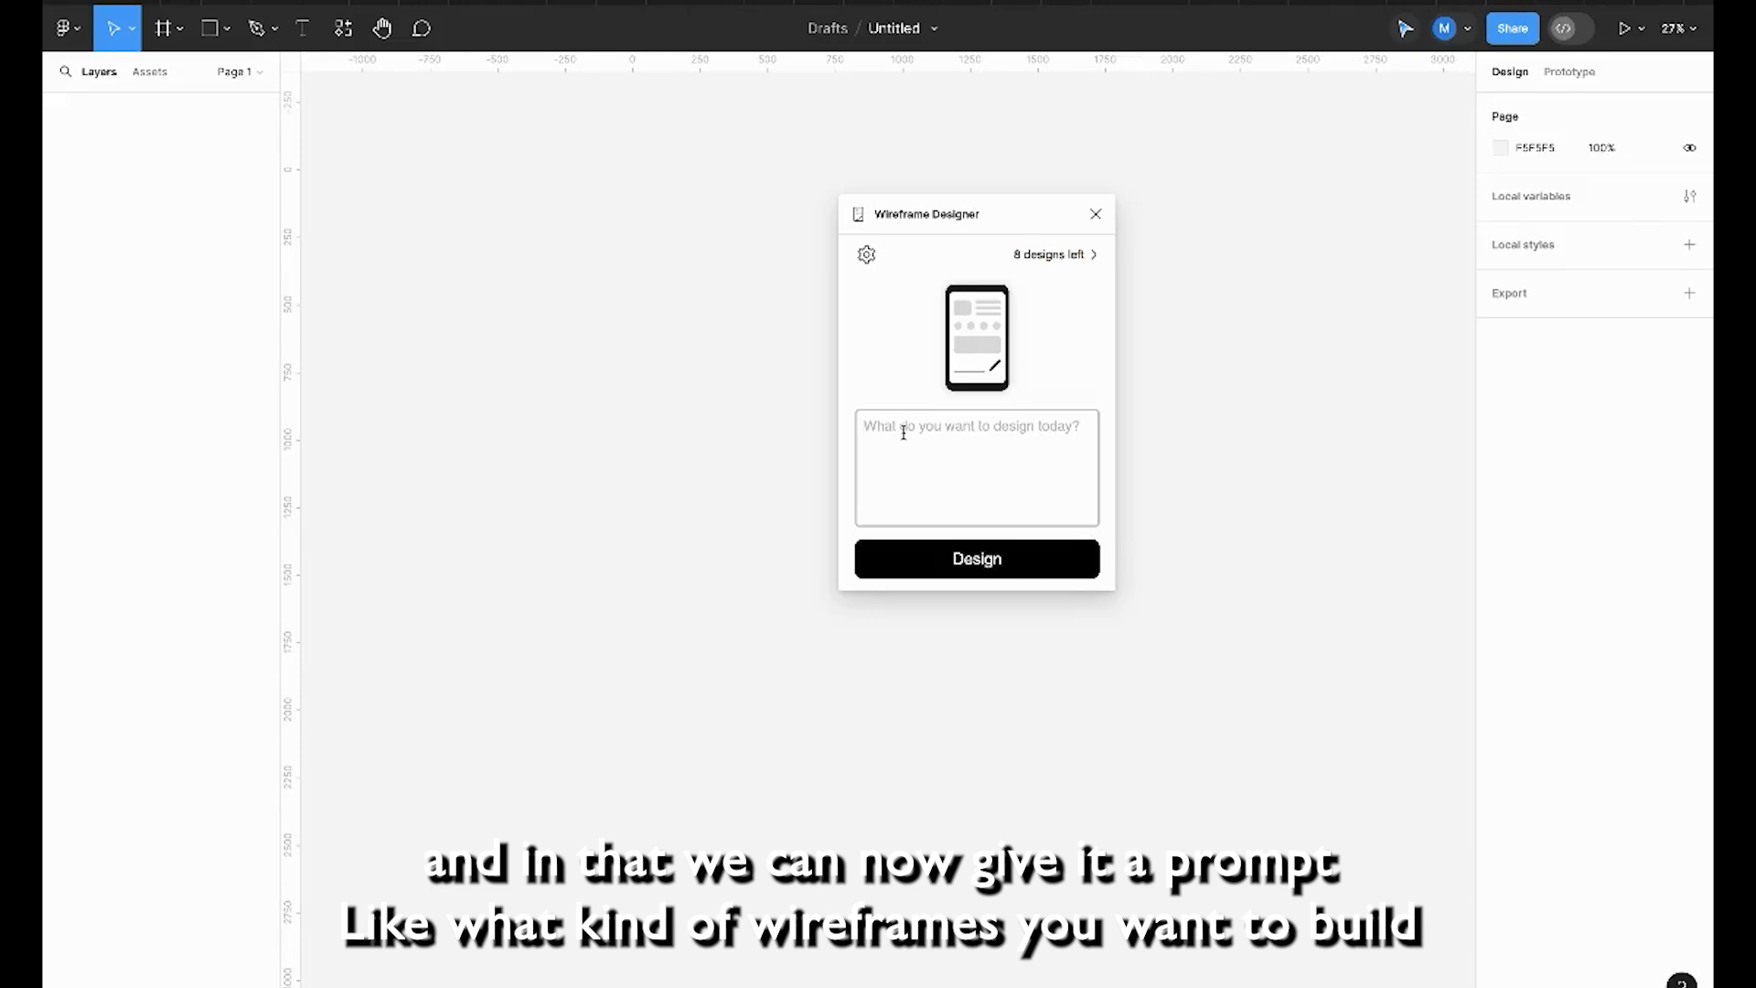
{"action": "type", "text": "Design the hom"}
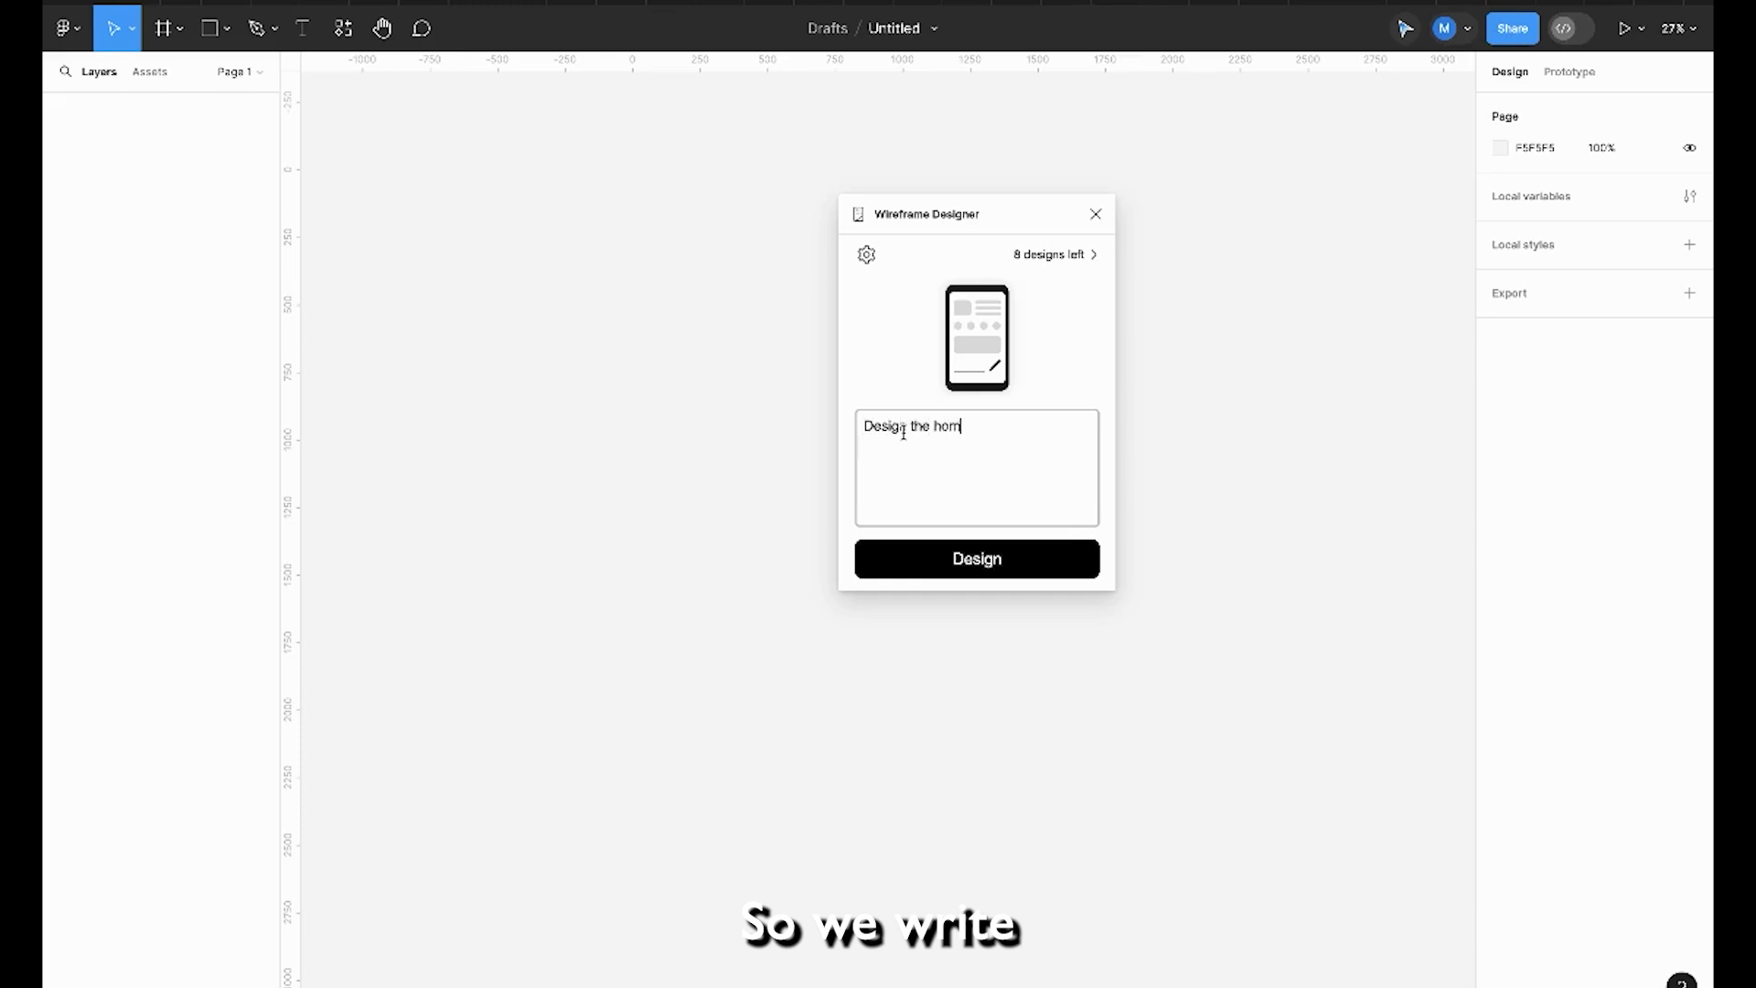
{"action": "type", "text": "e screen of a dating app, for people "}
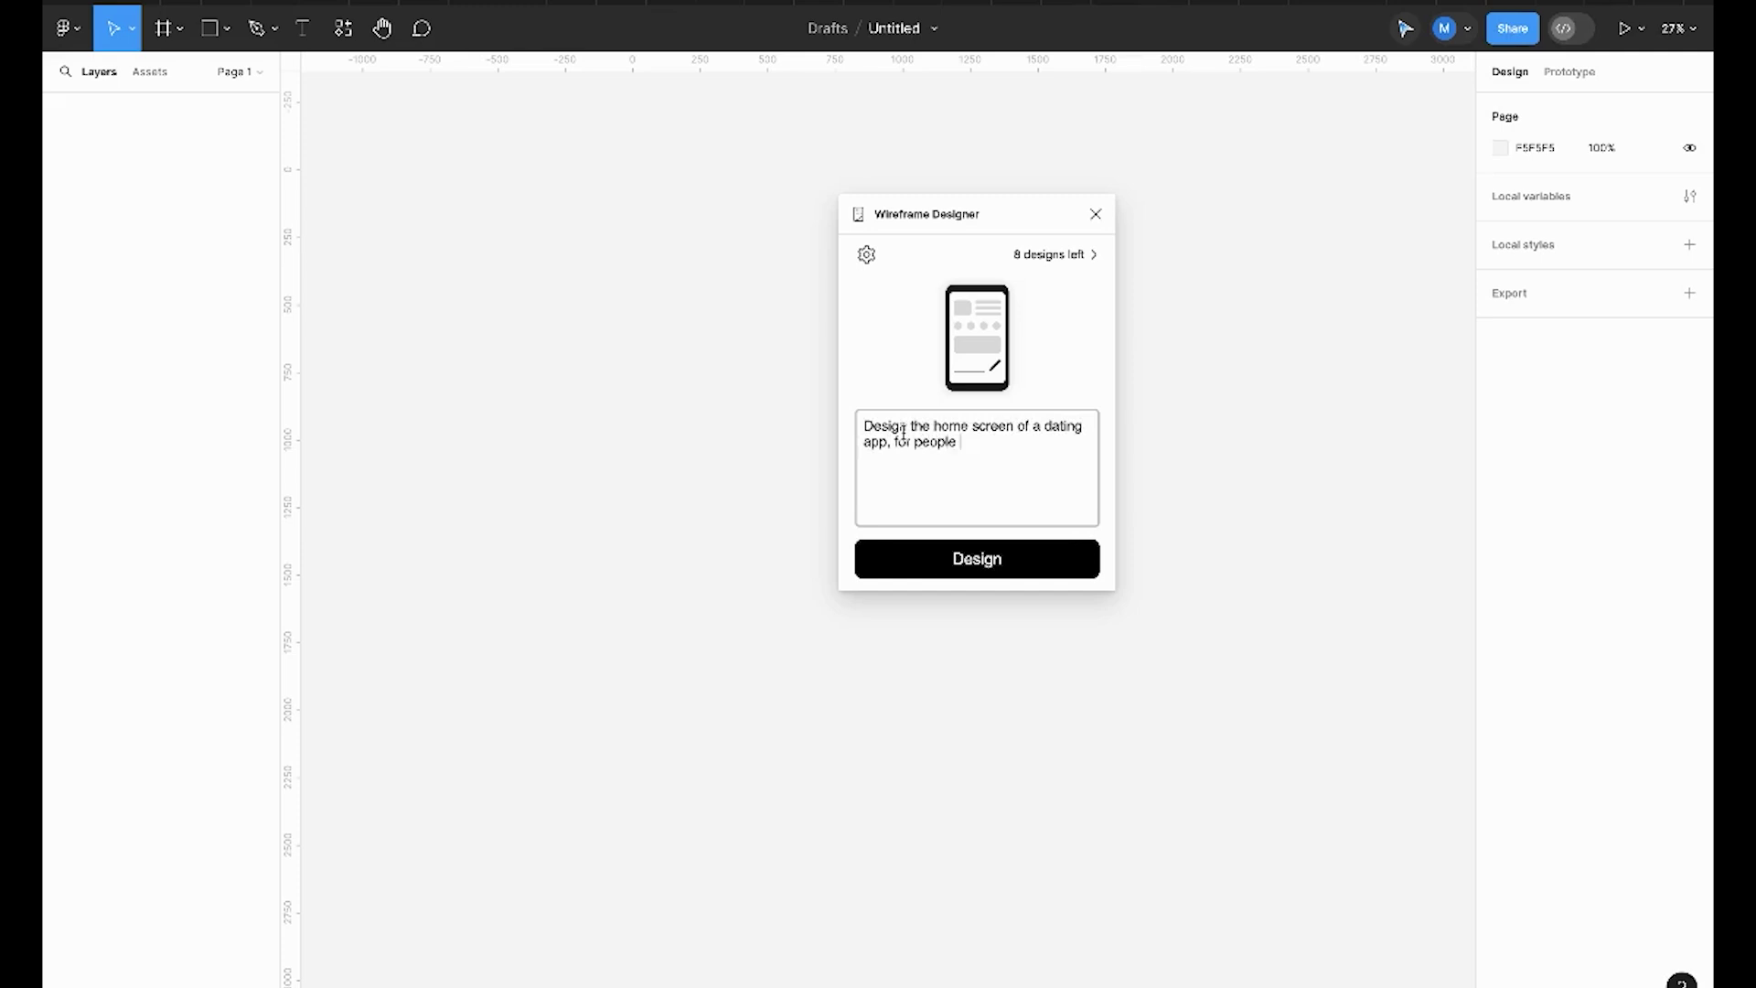
{"action": "type", "text": "age 40+ living in India."}
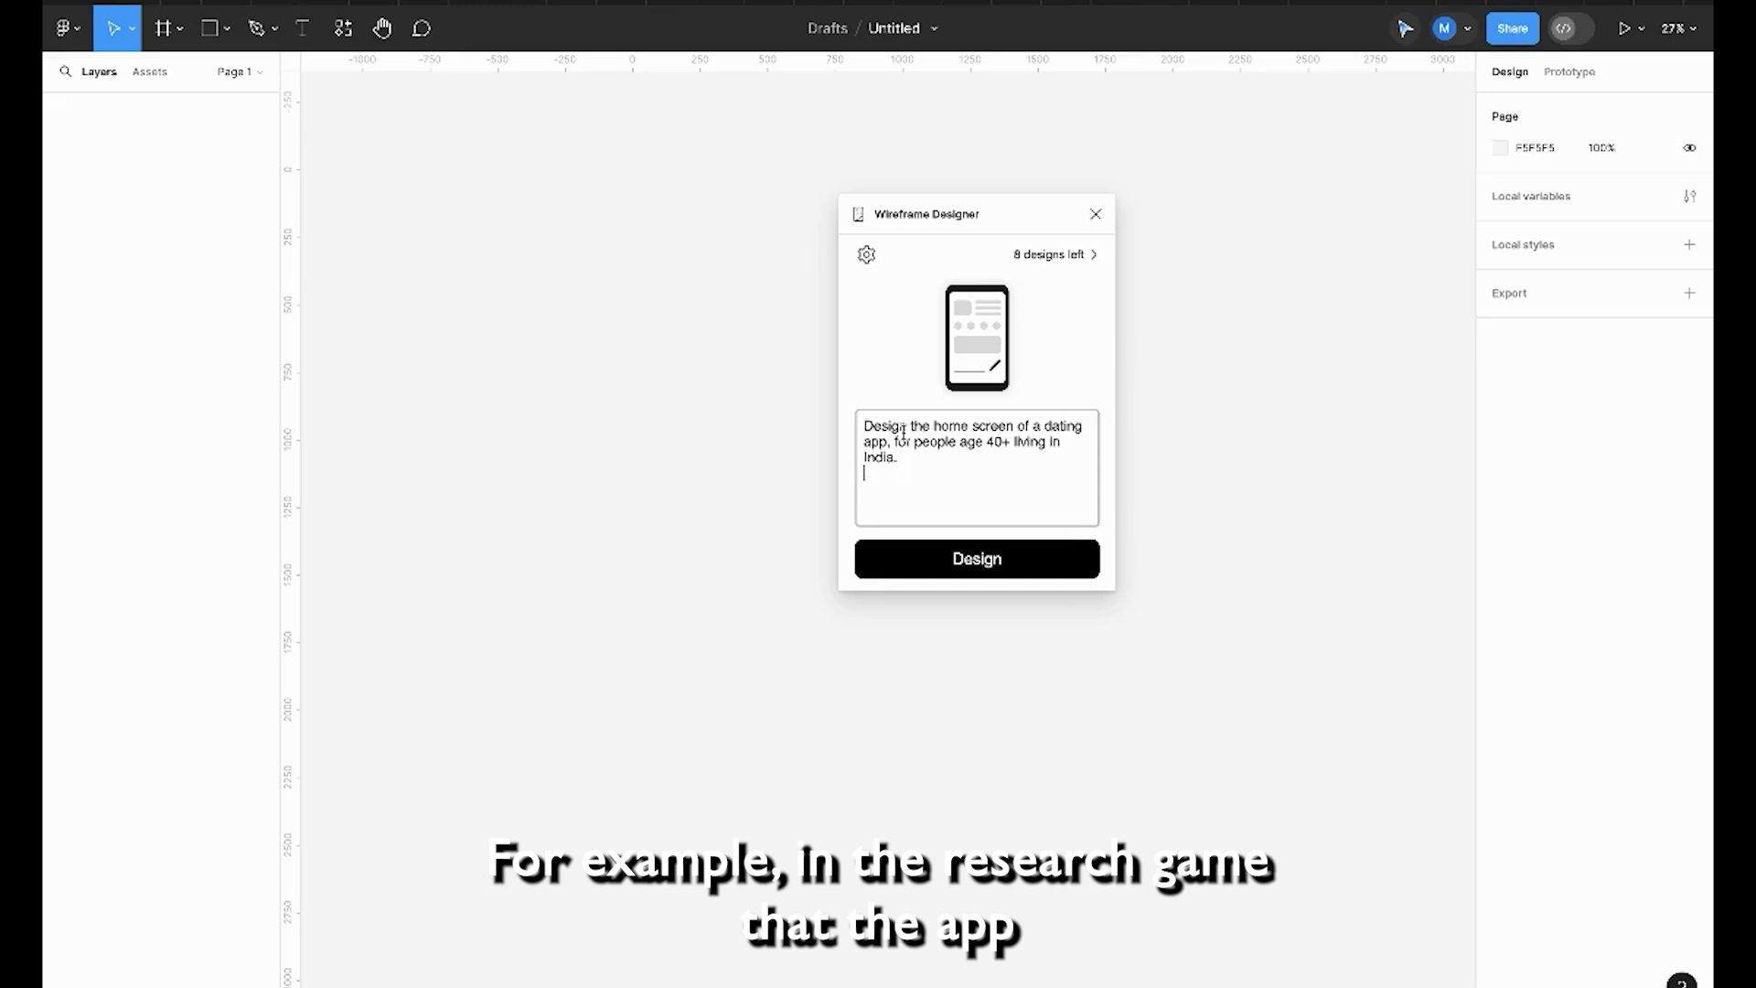
Add a second prompt line "Include privacy, security, accessibility" and generate the wireframe.
{"action": "key", "text": "Return"}
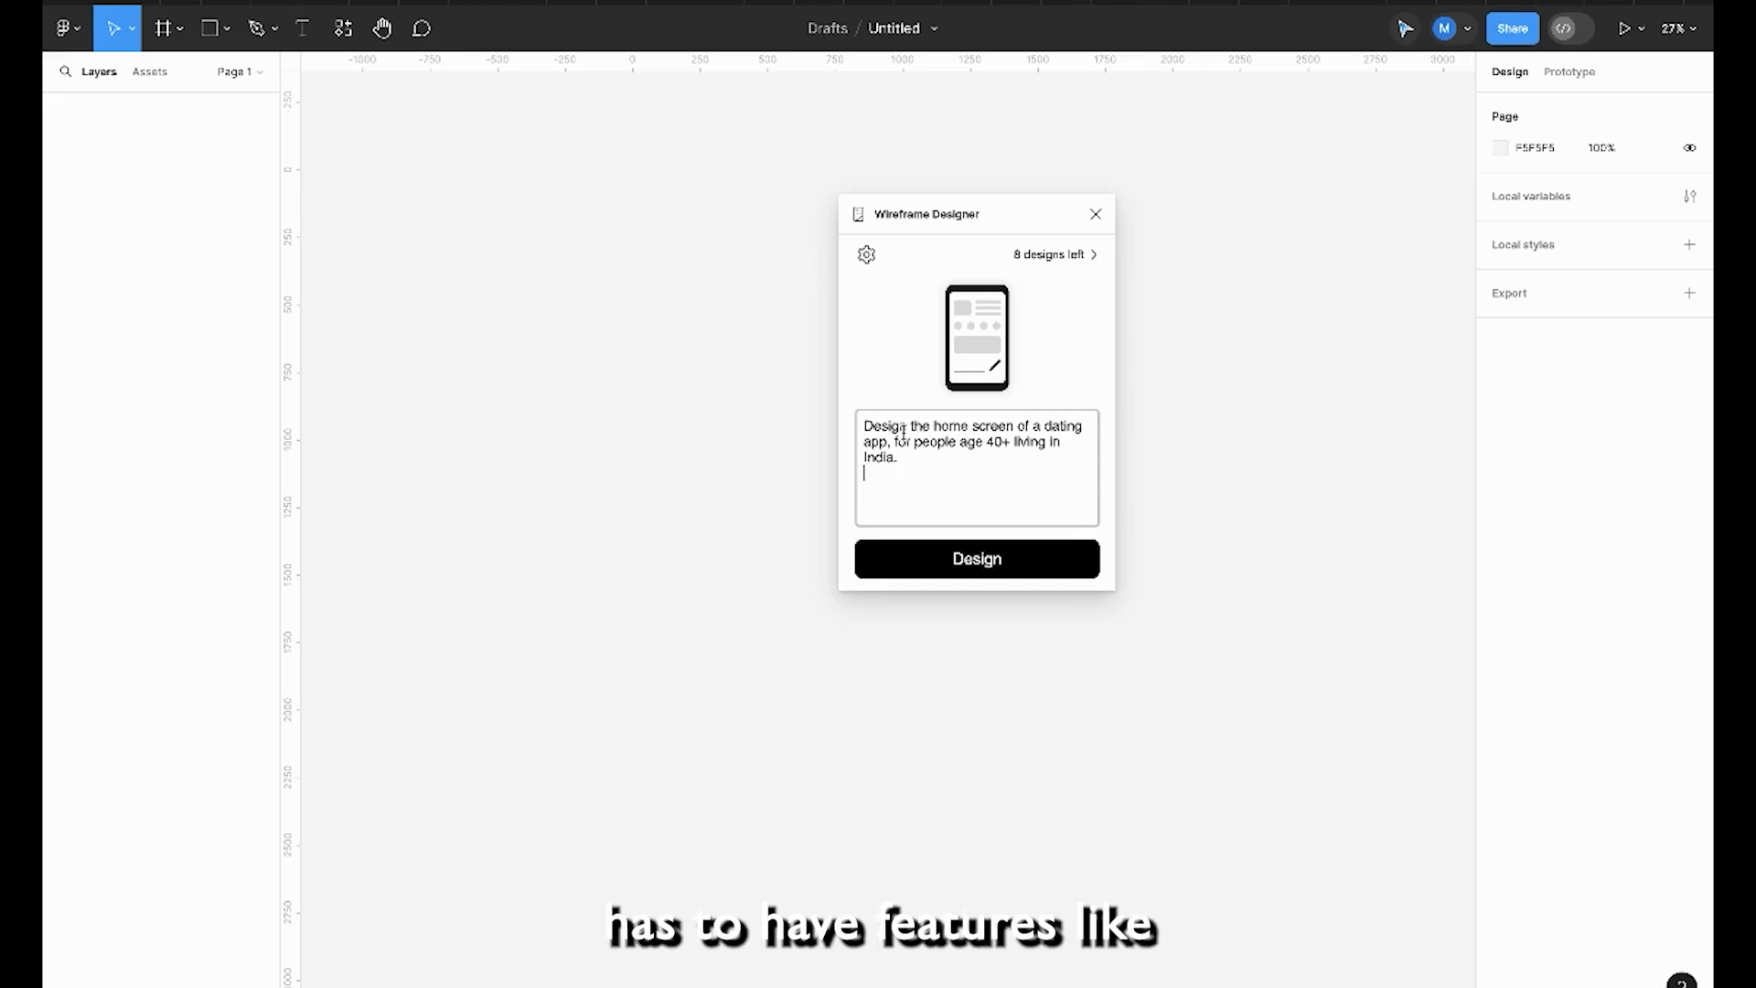
{"action": "type", "text": "Include privacy. security"}
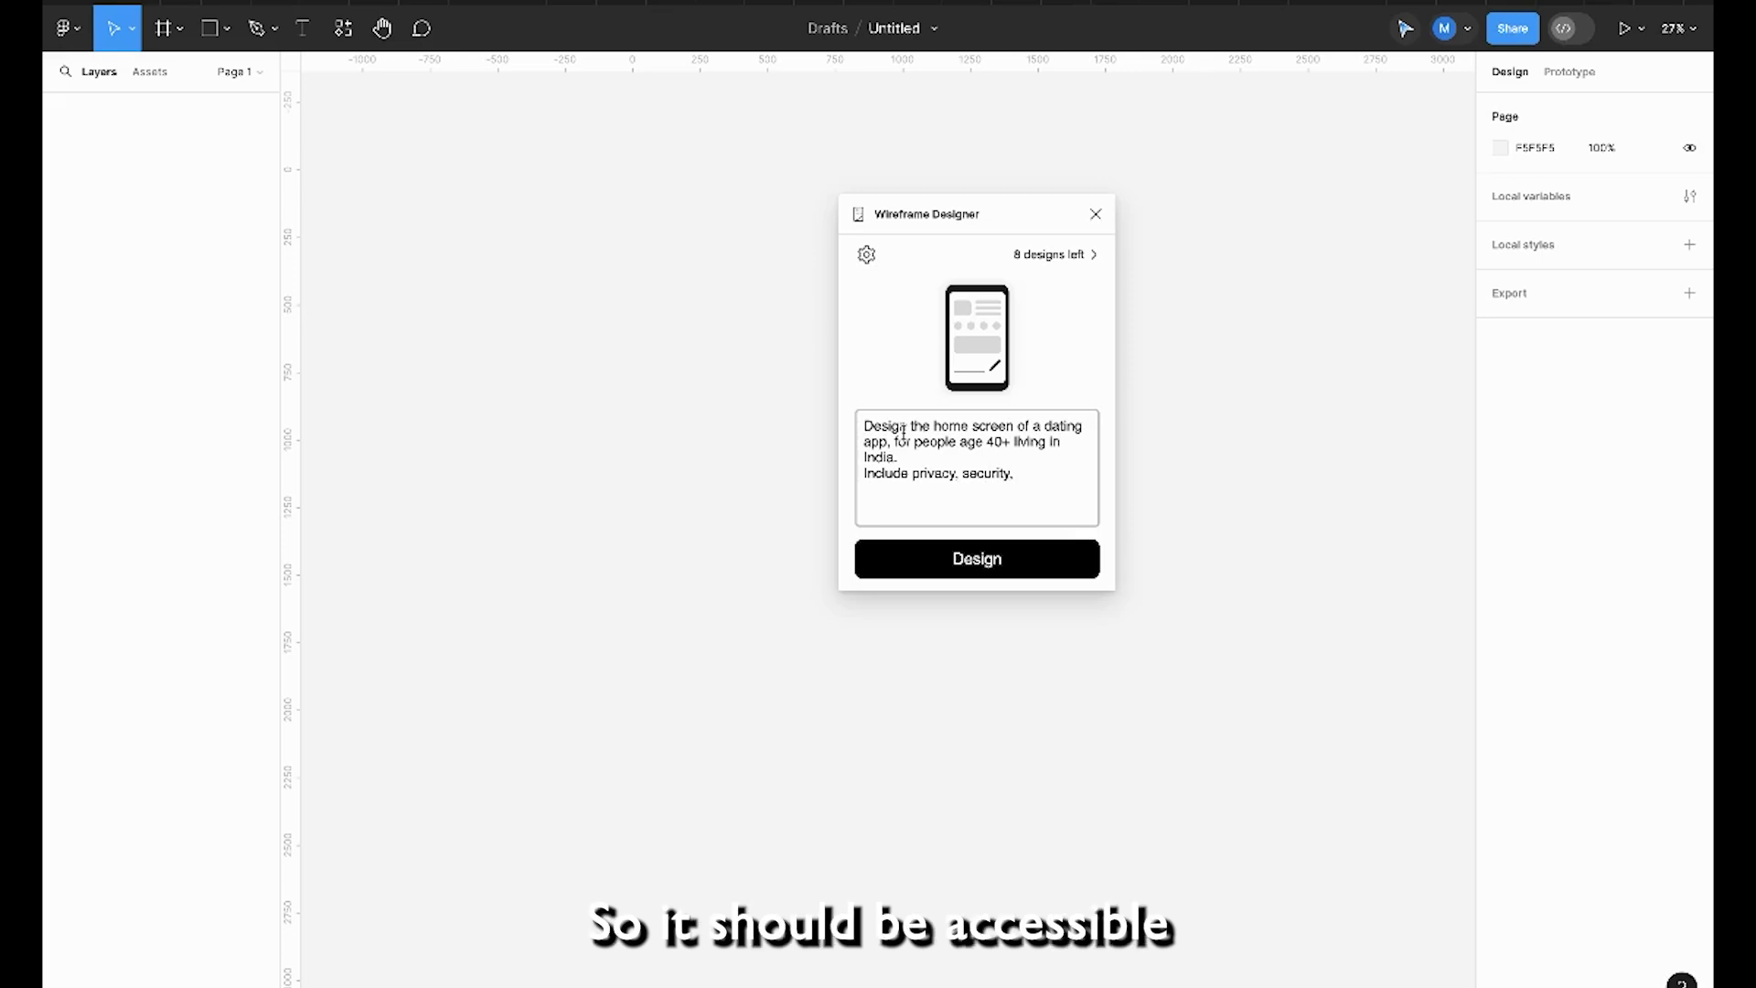
{"action": "type", "text": ", accessibility"}
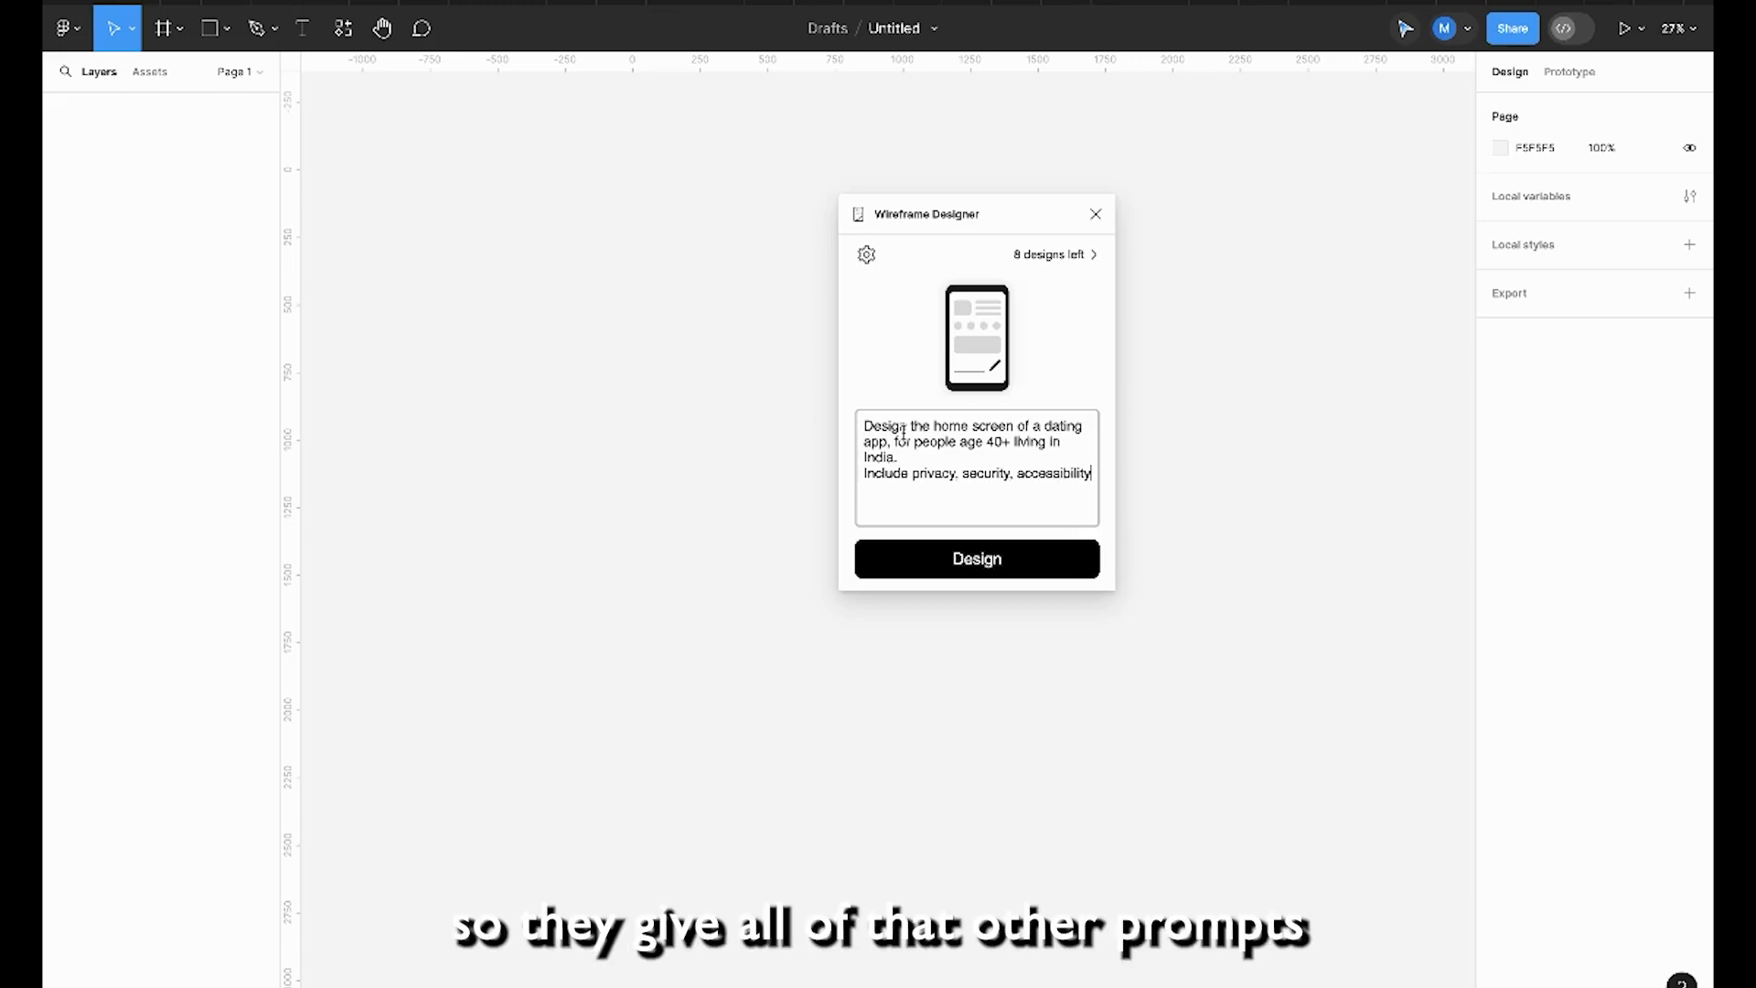
{"action": "left_click", "coordinate": [951, 562]}
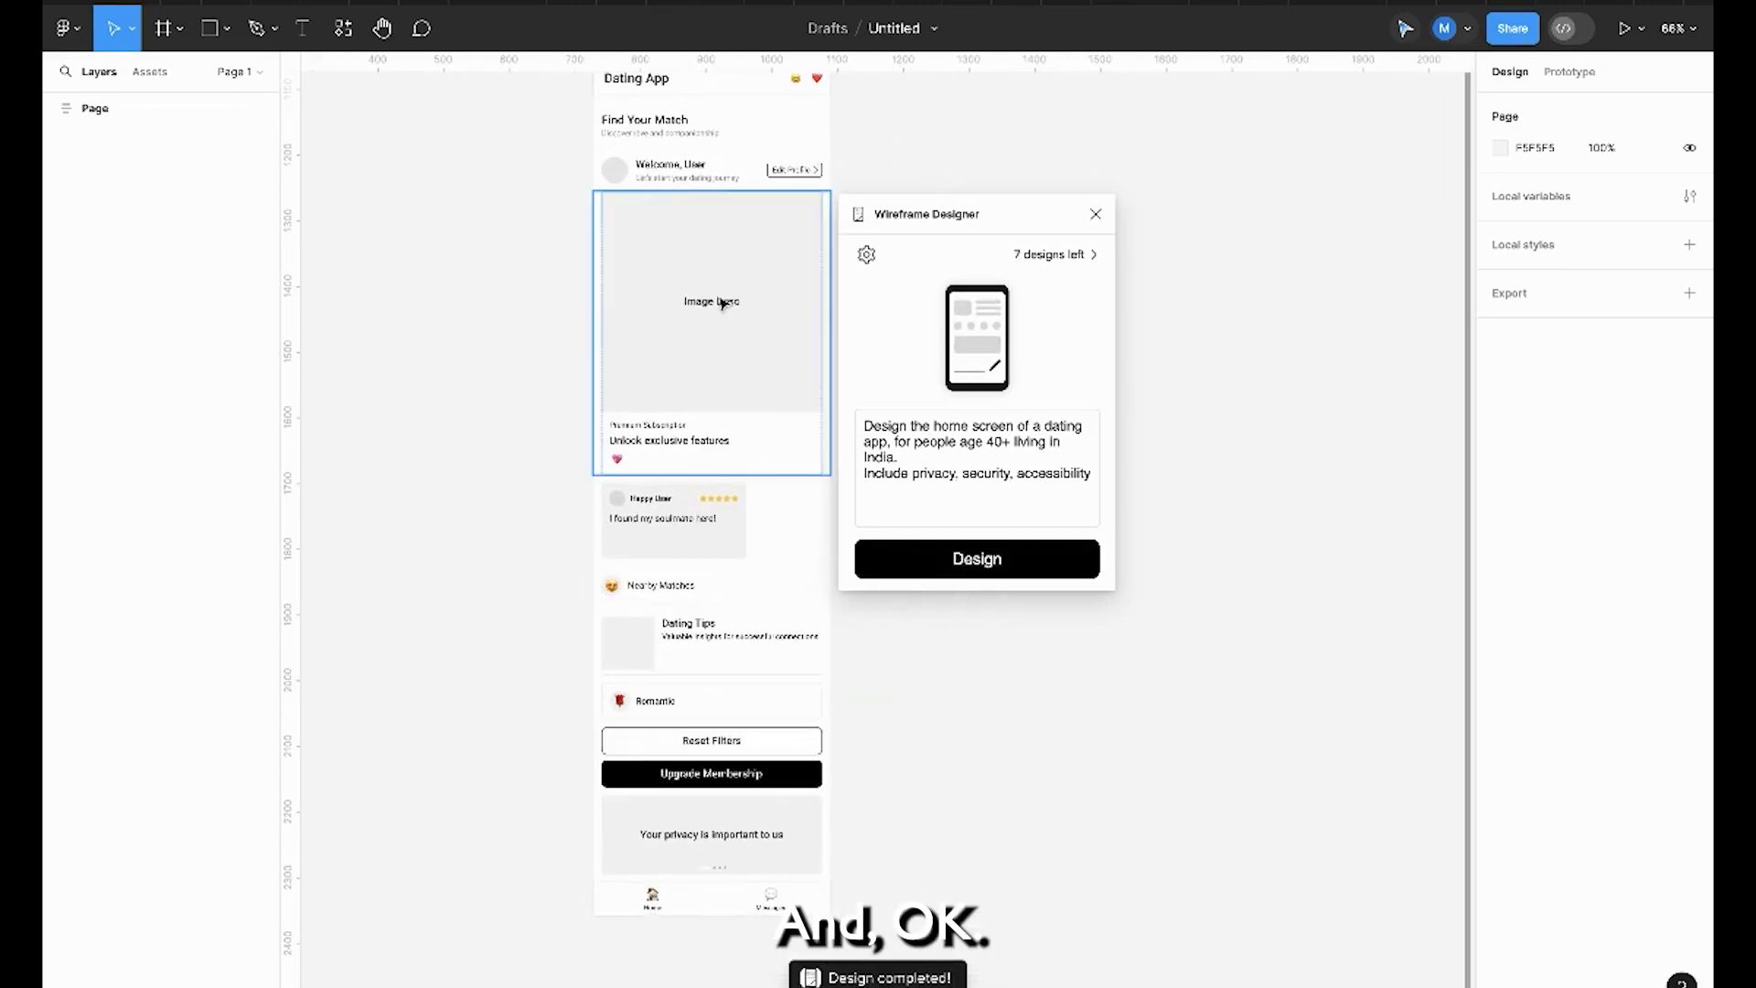
Move the plugin window clear of the generated wireframe and examine its sections from the header down to the navigation bar.
{"action": "scroll", "coordinate": [805, 256], "scroll_direction": "up", "scroll_amount": 2}
{"action": "left_click_drag", "start_coordinate": [892, 201], "coordinate": [967, 147]}
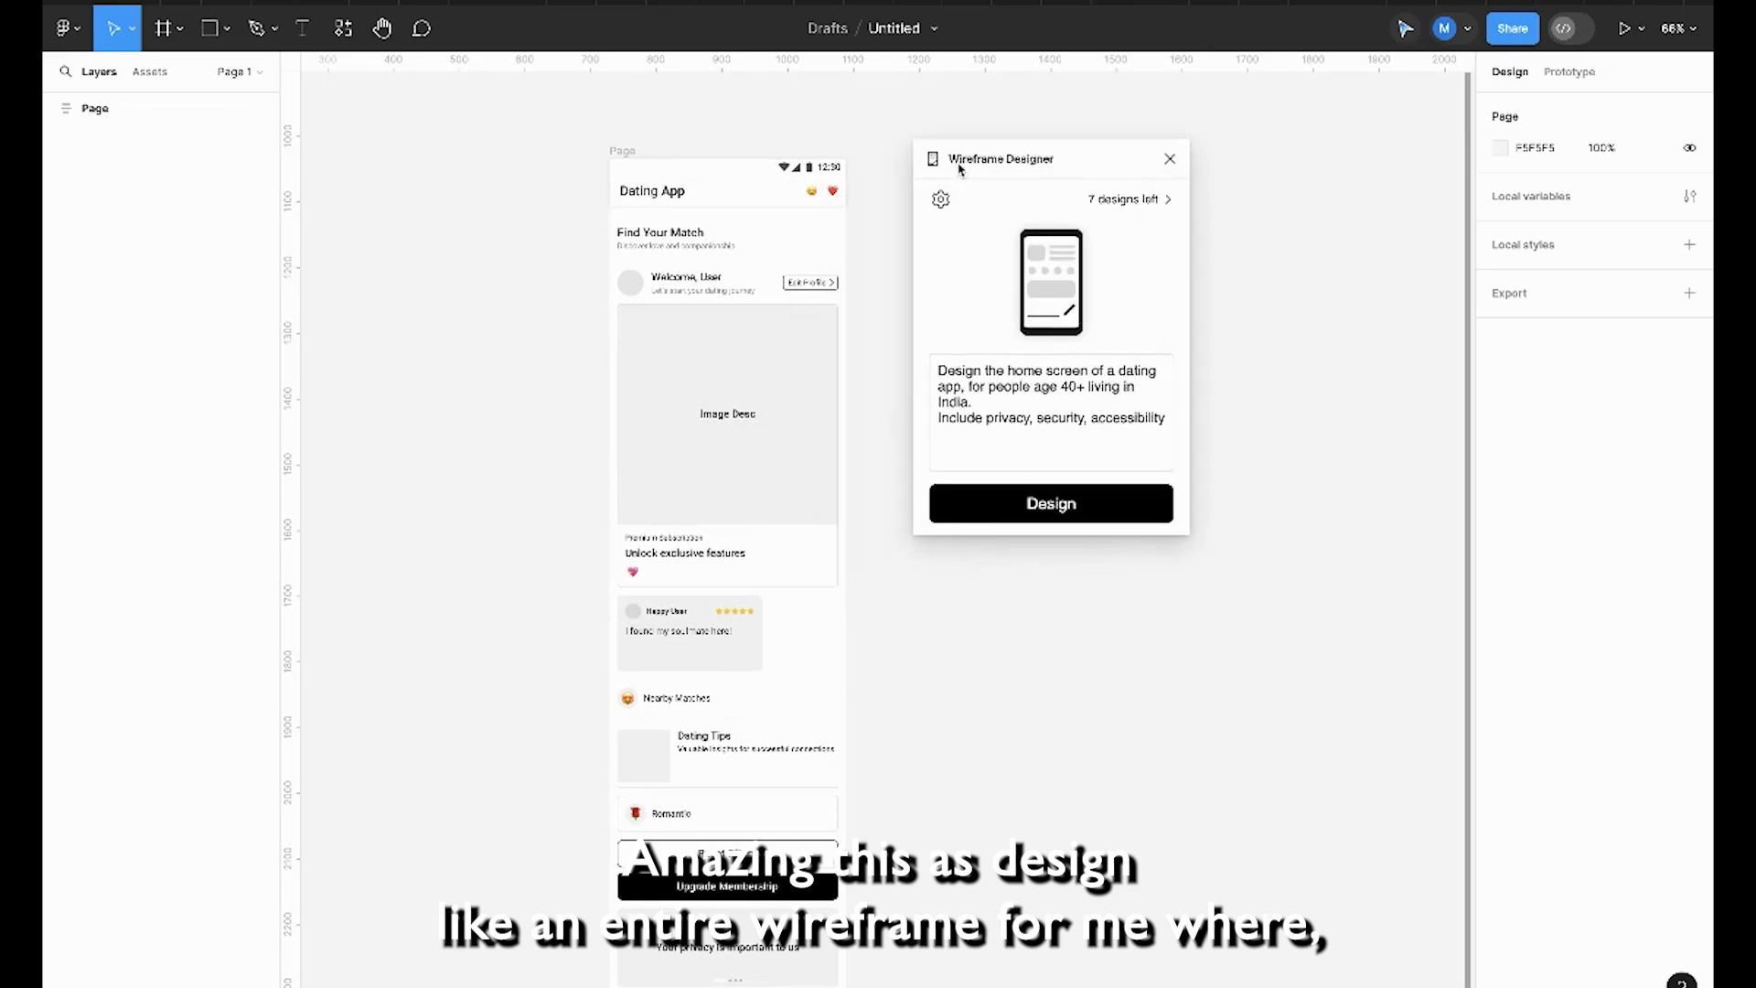
{"action": "scroll", "coordinate": [721, 260], "scroll_direction": "up", "scroll_amount": 5}
{"action": "scroll", "coordinate": [722, 262], "scroll_direction": "down", "scroll_amount": 1}
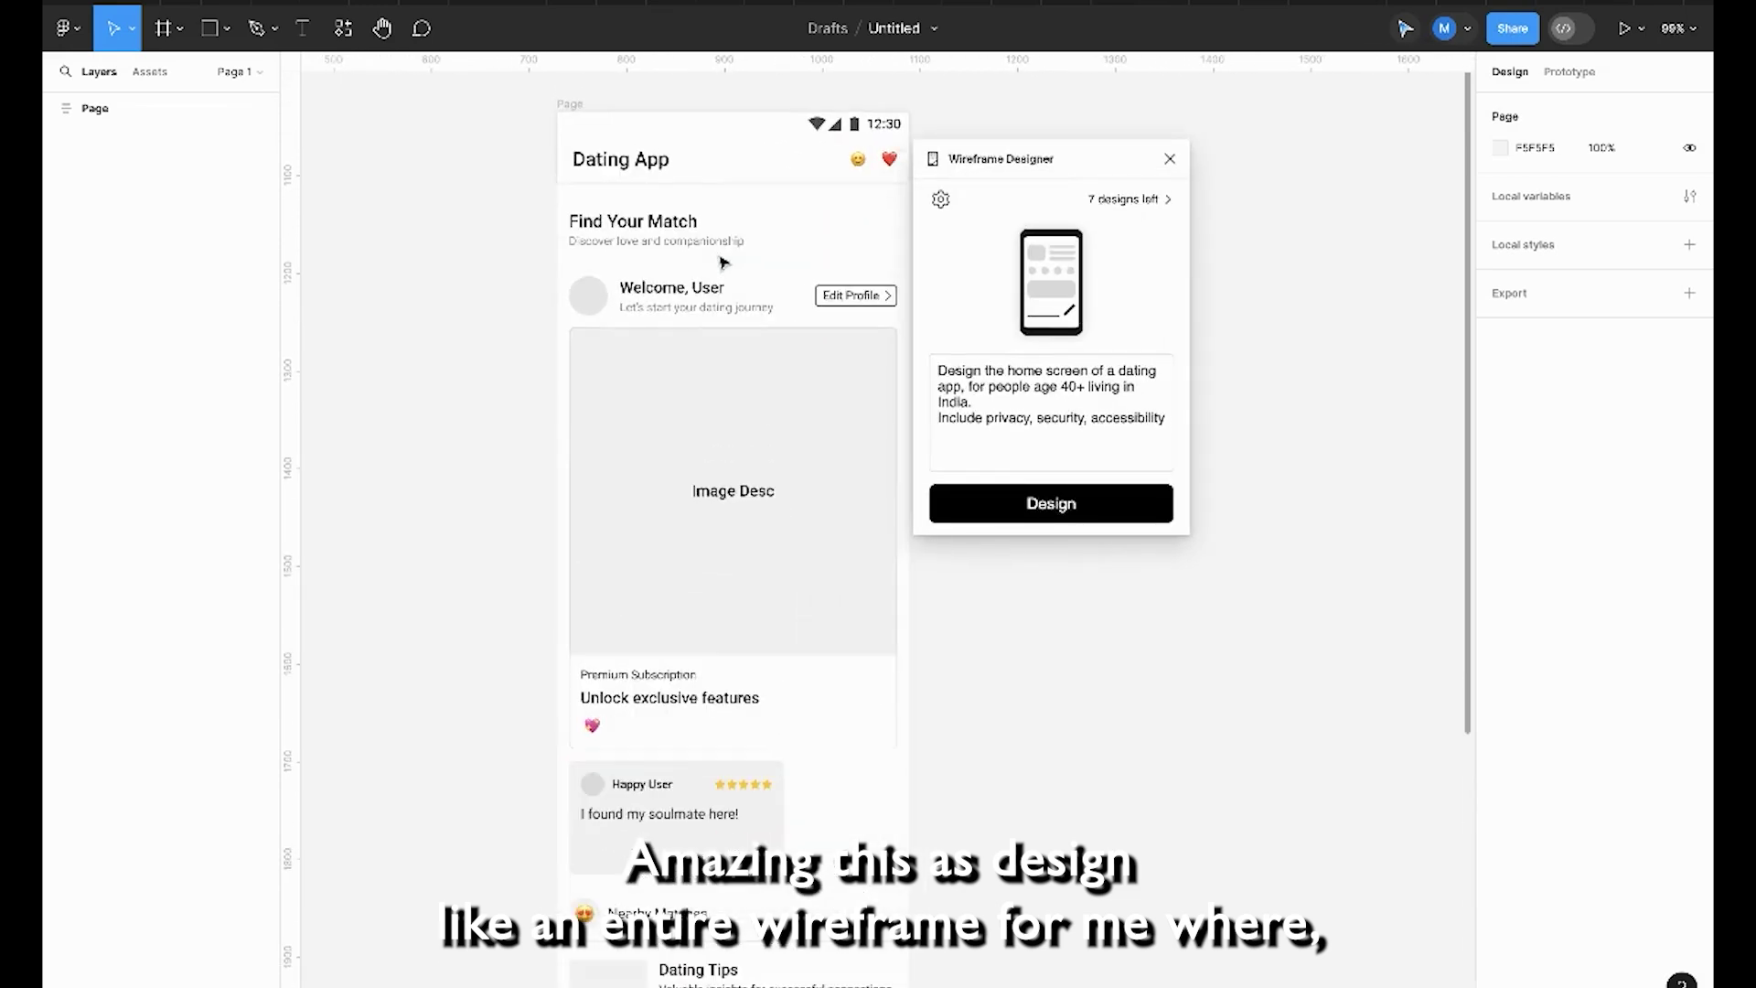
{"action": "scroll", "coordinate": [723, 262], "scroll_direction": "down", "scroll_amount": 8}
{"action": "scroll", "coordinate": [722, 263], "scroll_direction": "down", "scroll_amount": 5}
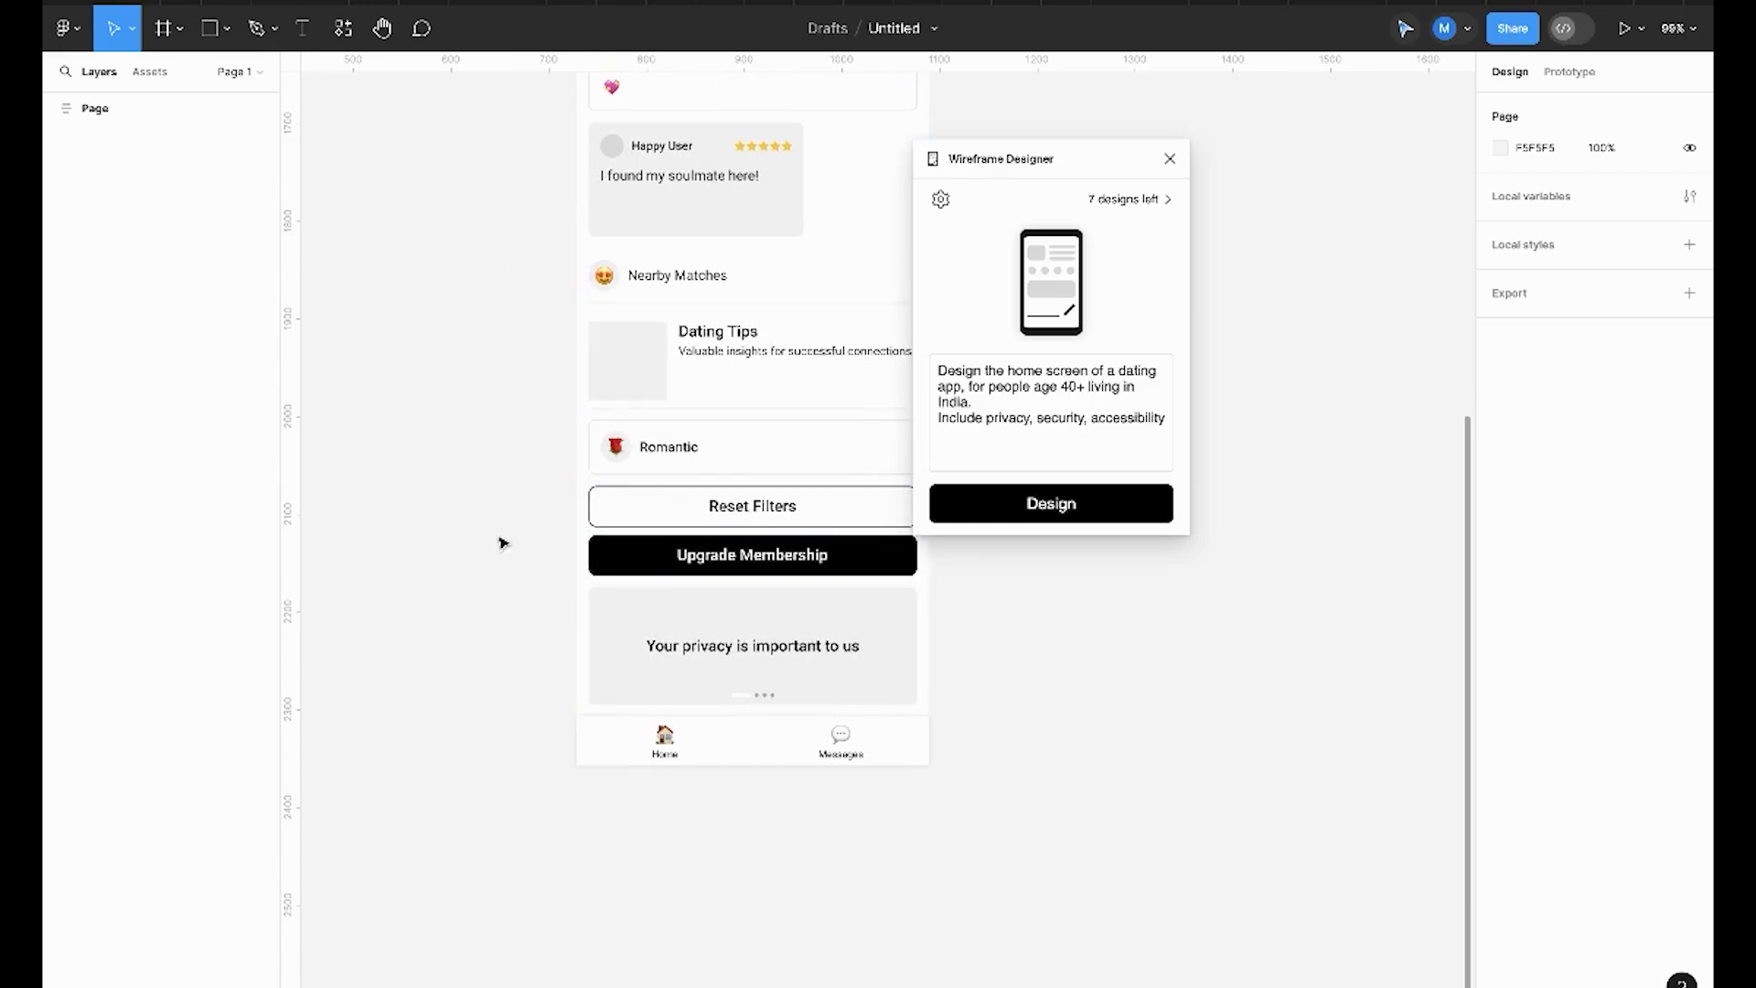
{"action": "scroll", "coordinate": [498, 542], "scroll_direction": "up", "scroll_amount": 15}
{"action": "scroll", "coordinate": [502, 542], "scroll_direction": "down", "scroll_amount": 1}
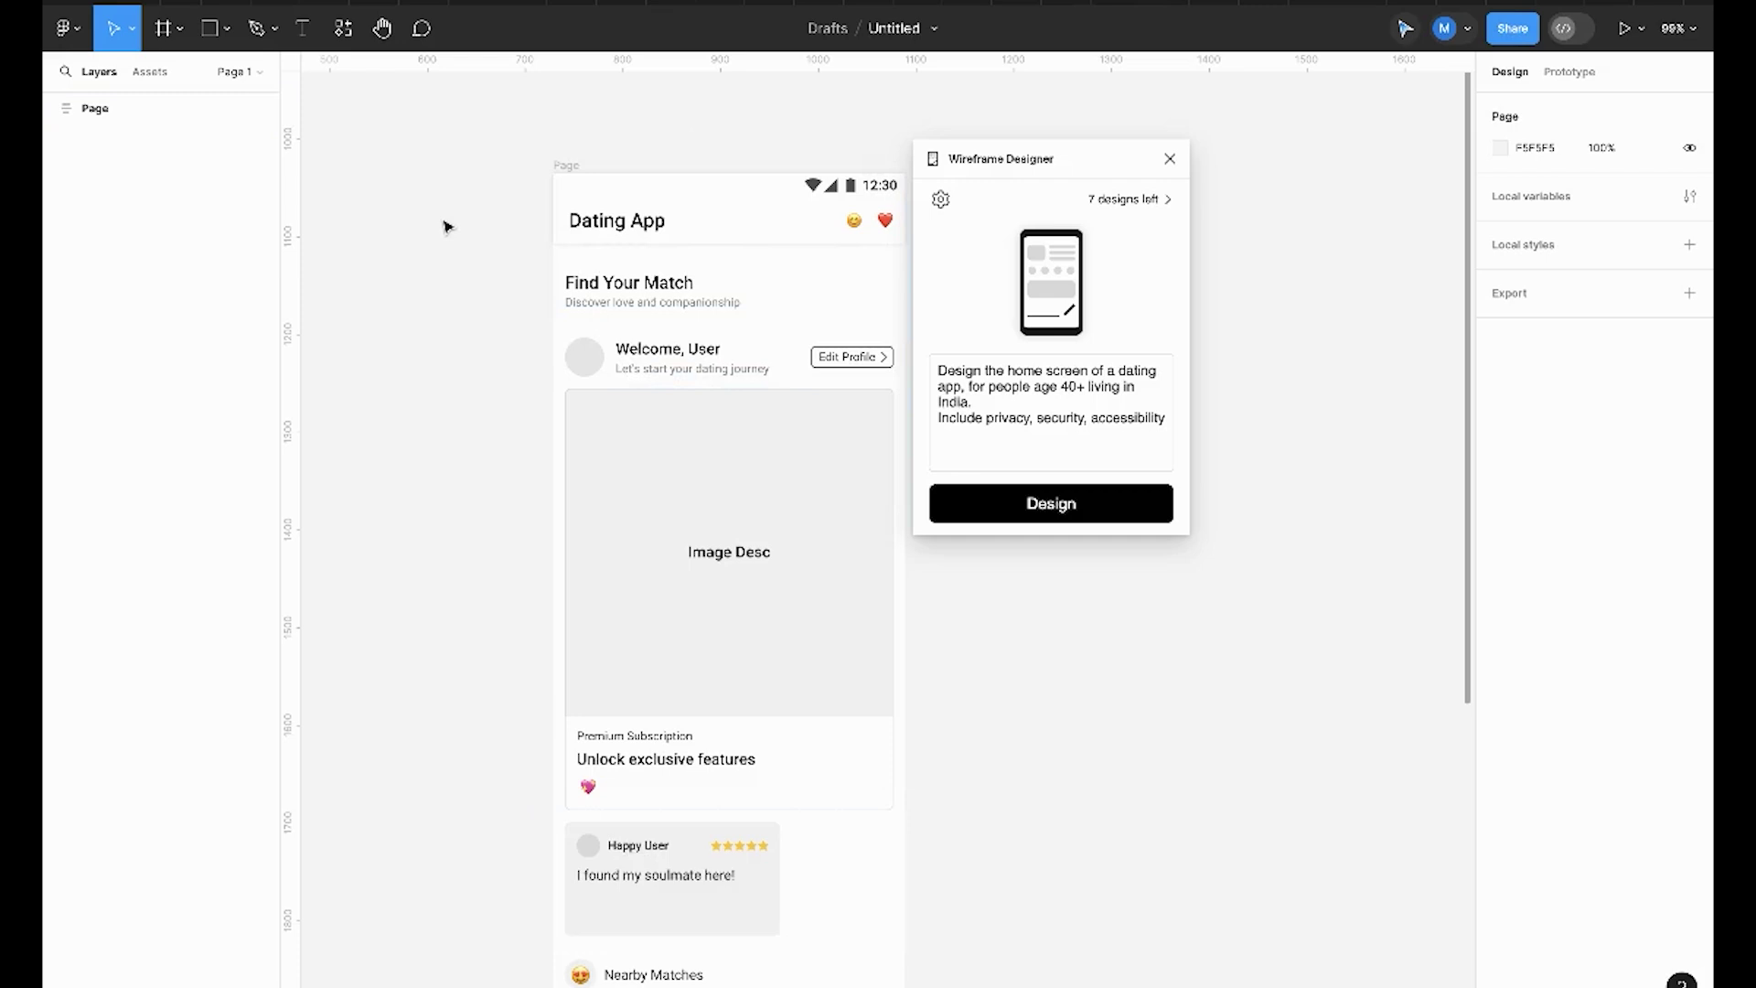
{"action": "scroll", "coordinate": [447, 226], "scroll_direction": "down", "scroll_amount": 2}
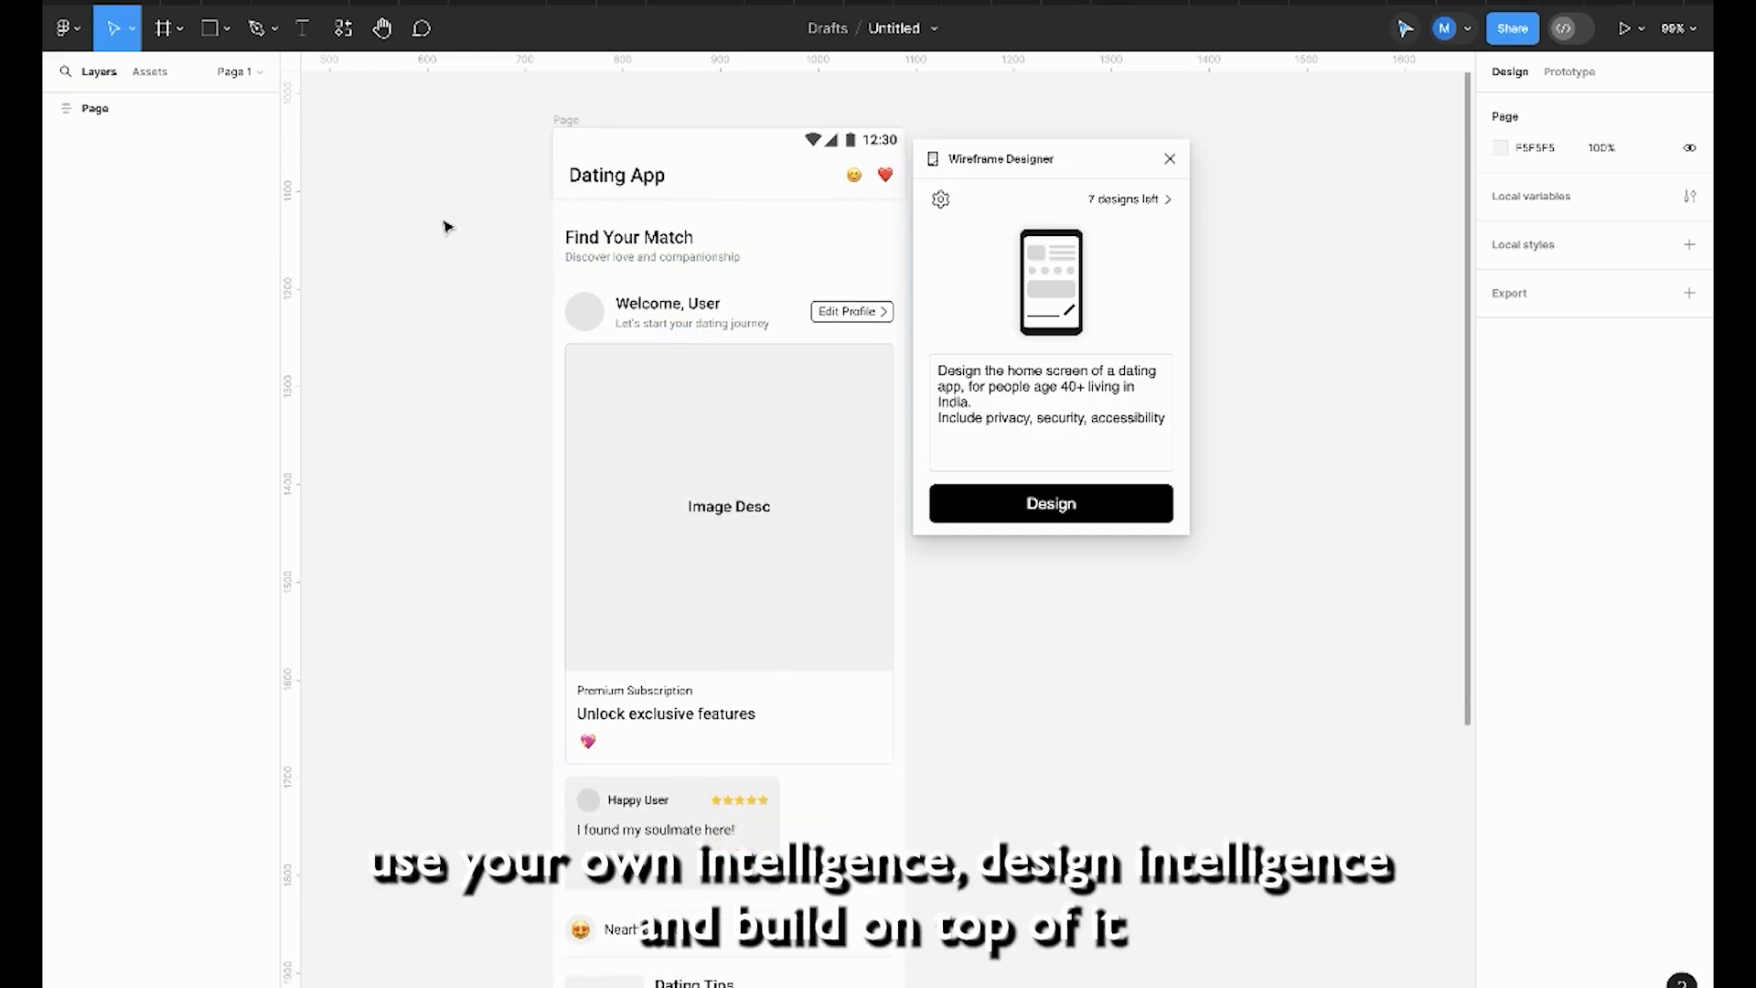